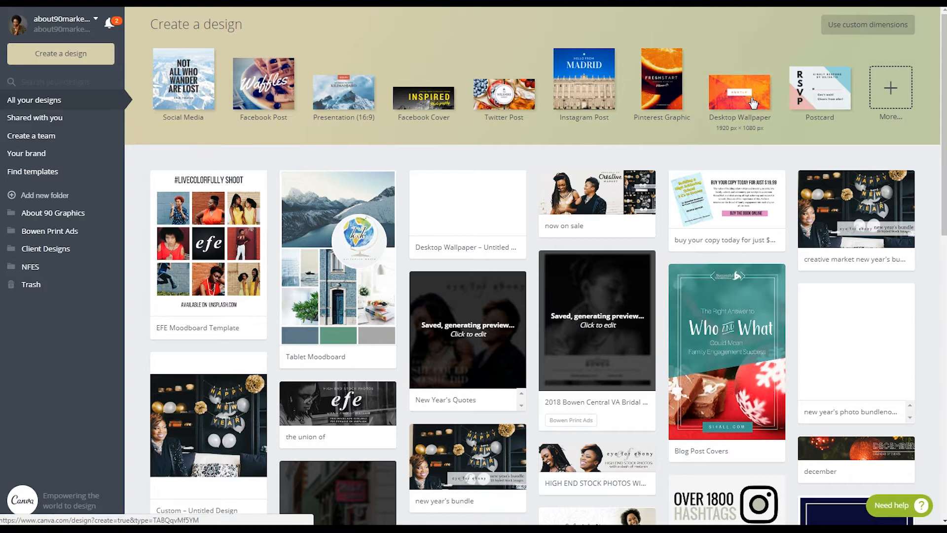
# Step: Start a Desktop Wallpaper design and place the uploaded New Year sofa photo in its upper-left corner
pyautogui.click(753, 102)
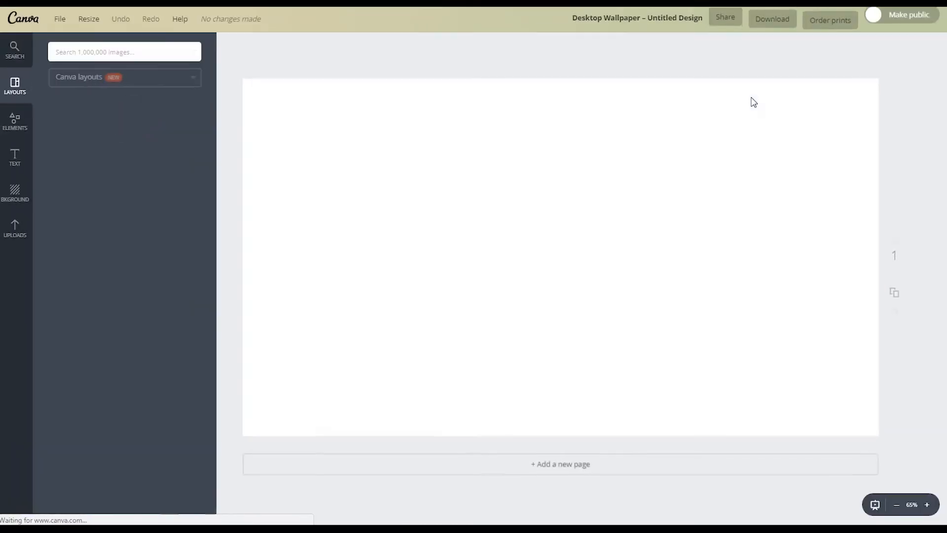
pyautogui.click(3, 233)
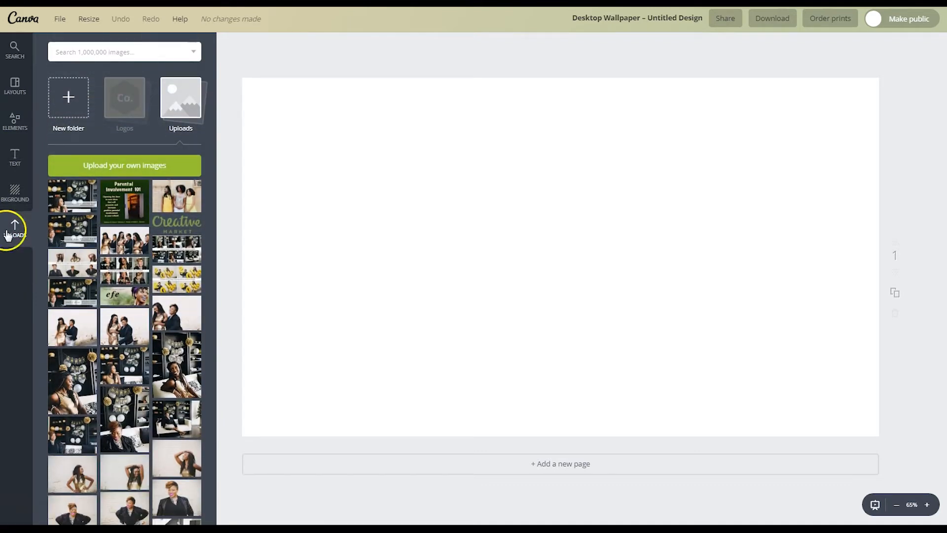
pyautogui.click(177, 417)
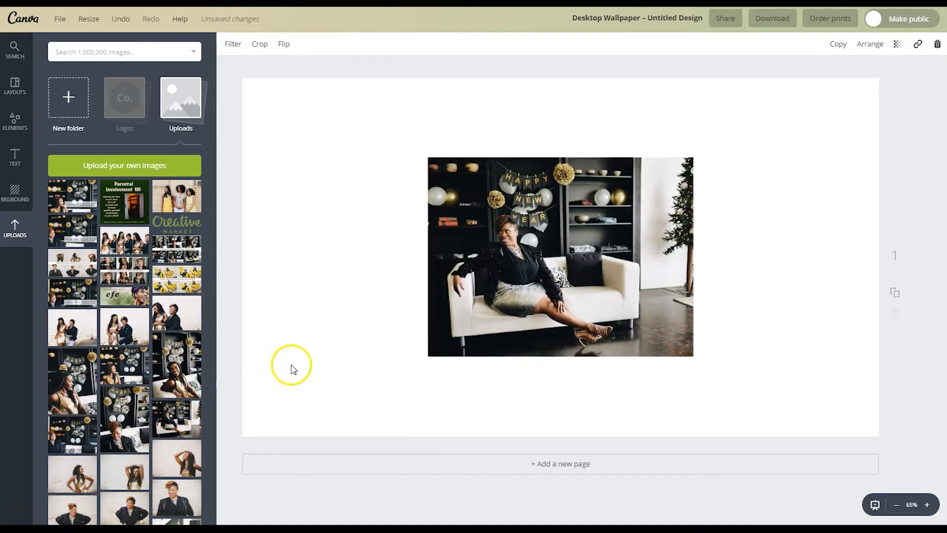
pyautogui.moveTo(484, 214); pyautogui.dragTo(313, 113)
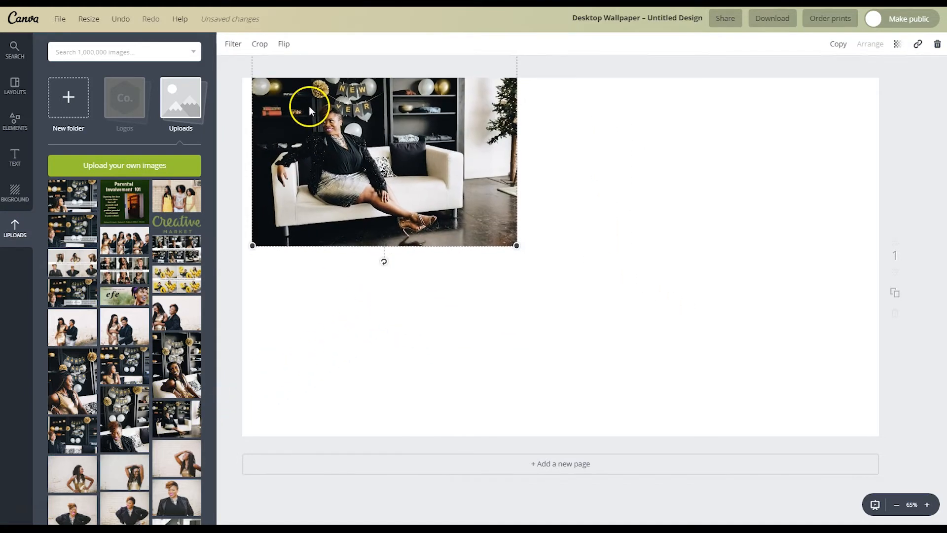
pyautogui.moveTo(526, 251); pyautogui.dragTo(913, 530)
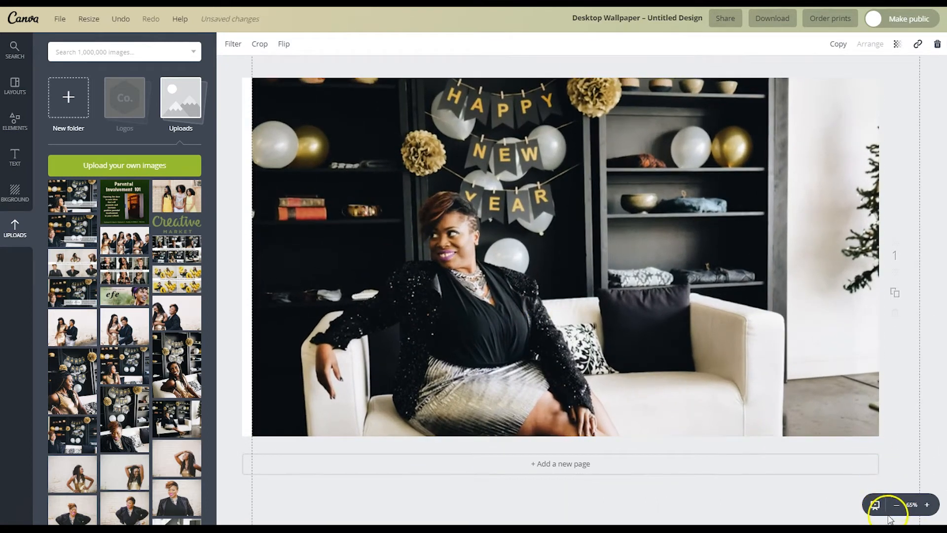
# Step: Enlarge the photo to cover the whole page, then duplicate the page as page 2
pyautogui.click(896, 505)
pyautogui.click(897, 504)
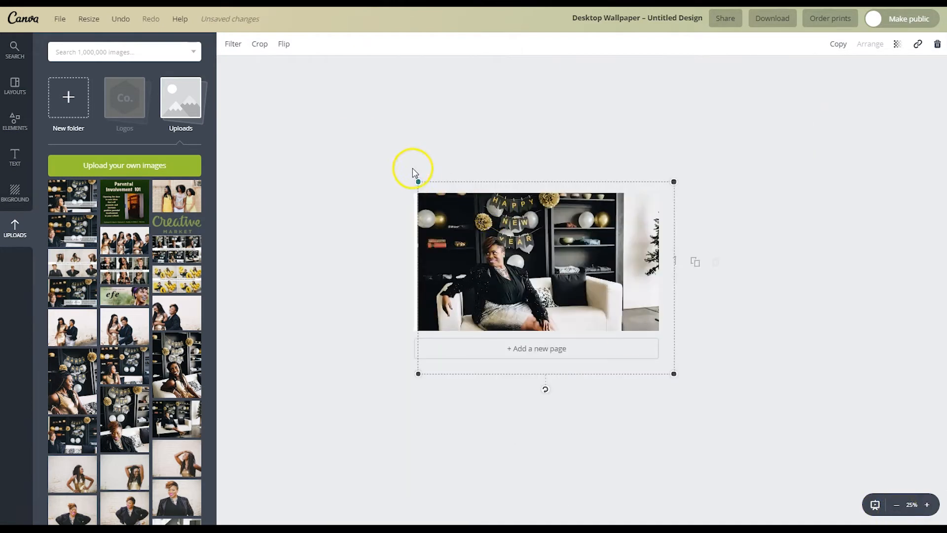
pyautogui.moveTo(420, 180); pyautogui.dragTo(409, 172)
pyautogui.click(762, 232)
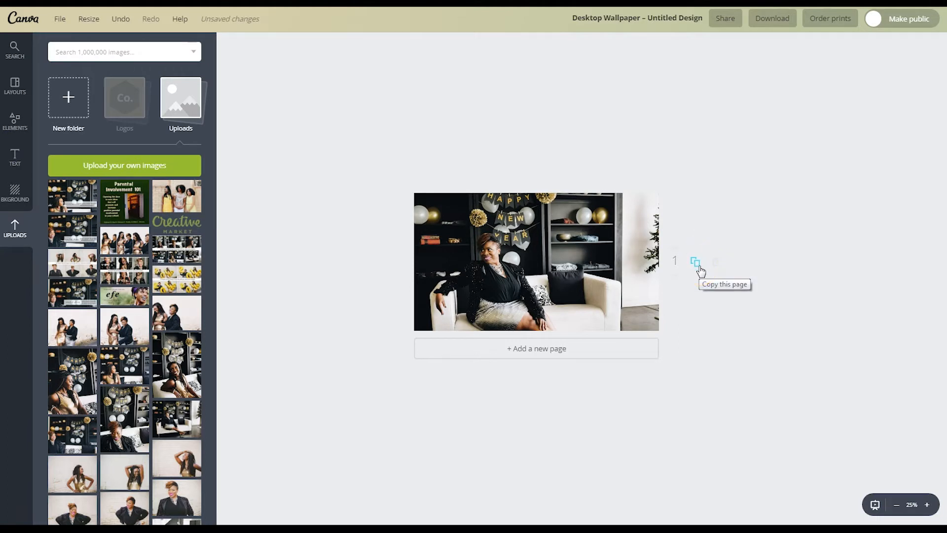
pyautogui.click(696, 263)
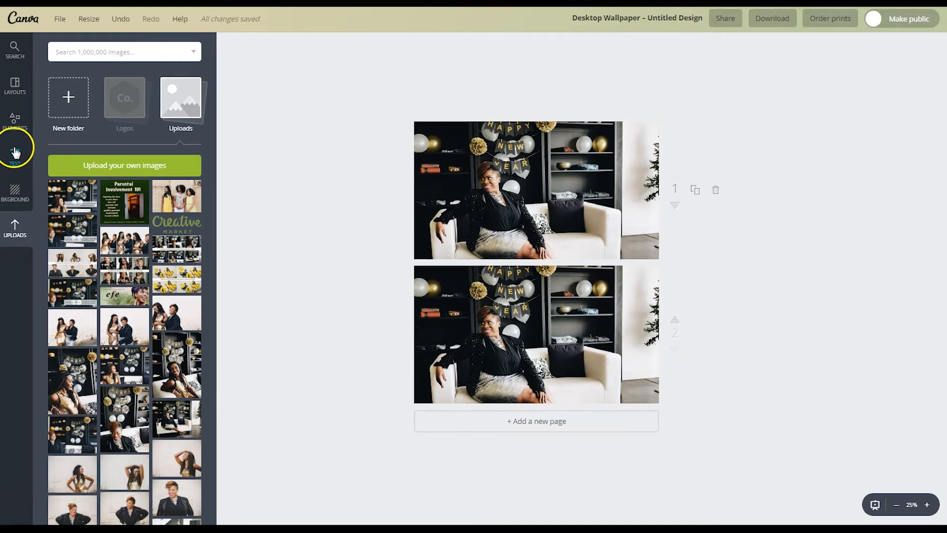
pyautogui.click(12, 129)
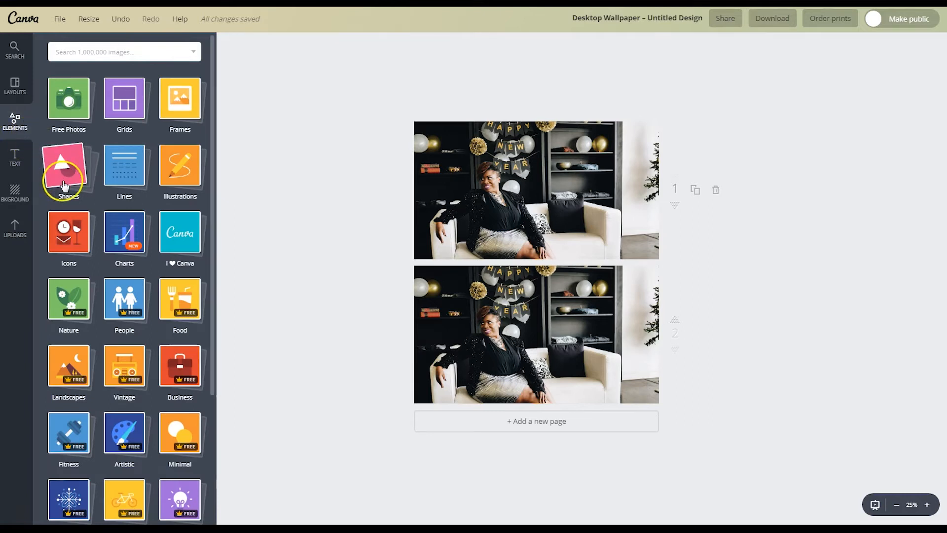
# Step: Add a square shape to page 2 and colour it deep purple (412252)
pyautogui.click(64, 184)
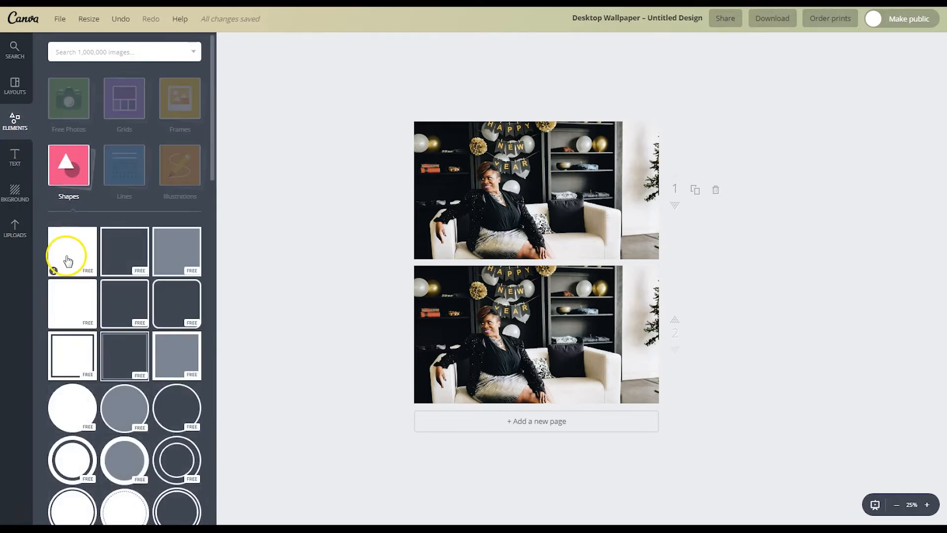
pyautogui.click(66, 258)
pyautogui.moveTo(530, 207); pyautogui.dragTo(527, 350)
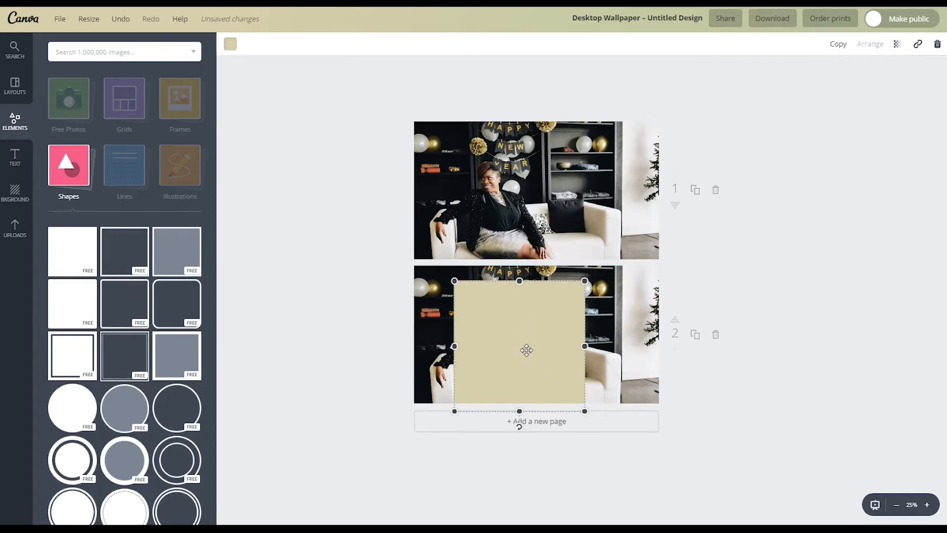
pyautogui.click(231, 45)
pyautogui.scroll(-1, 256, 143)
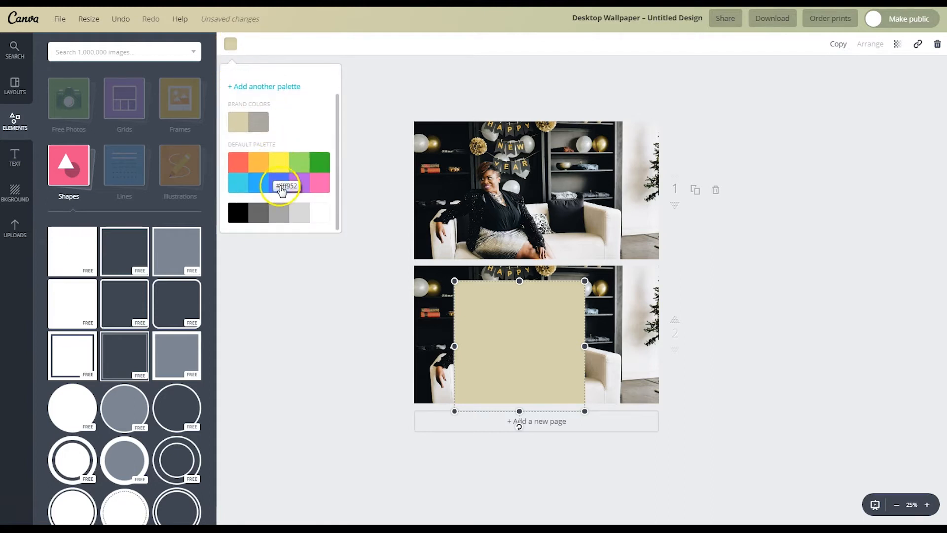
pyautogui.click(303, 187)
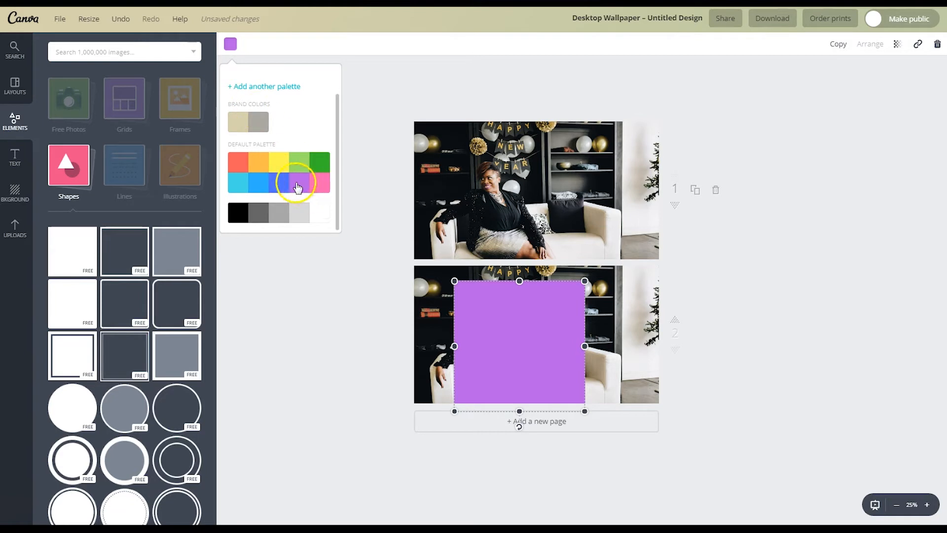
pyautogui.click(235, 45)
pyautogui.click(231, 44)
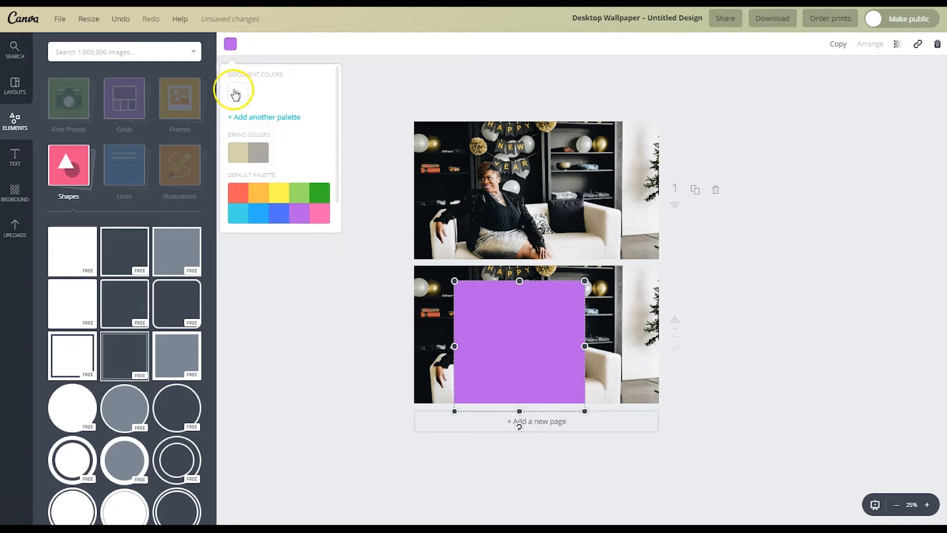
pyautogui.click(239, 94)
pyautogui.moveTo(260, 210); pyautogui.dragTo(312, 211)
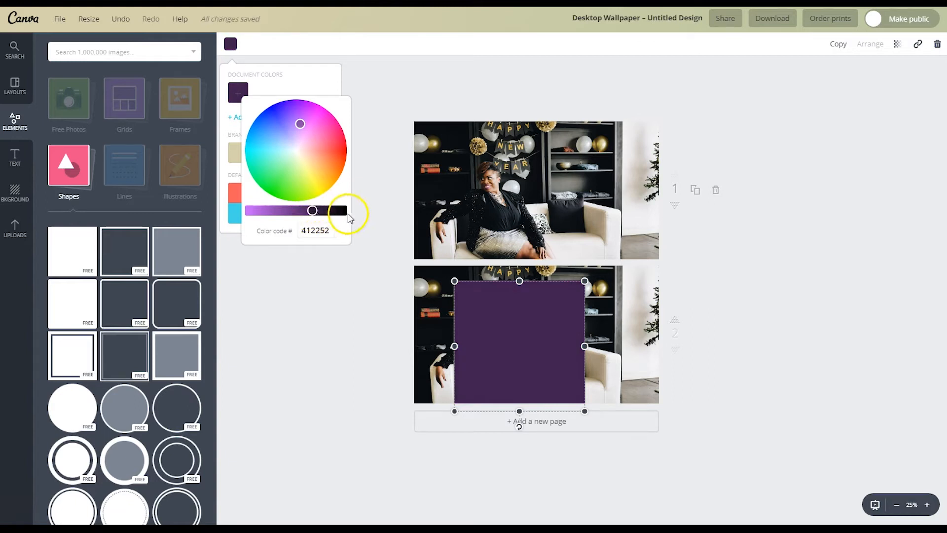
pyautogui.click(804, 327)
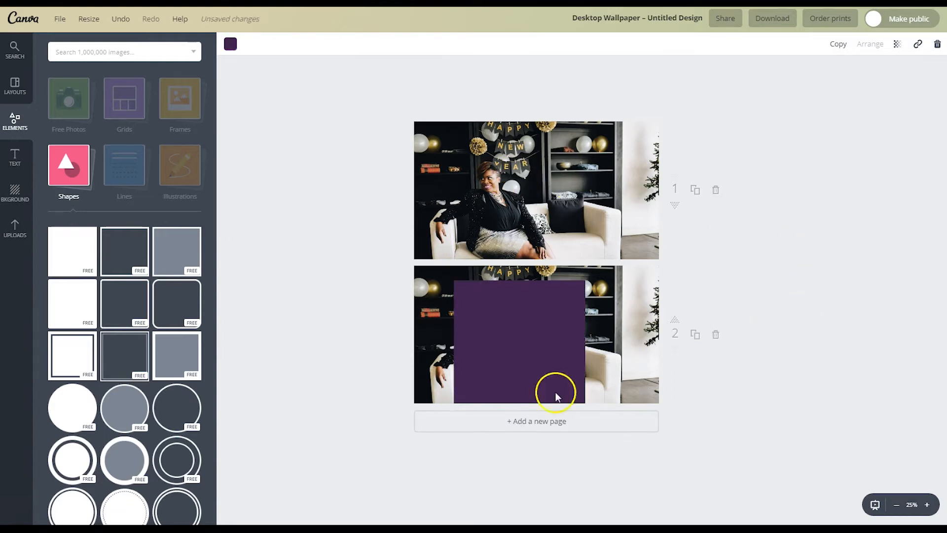
# Step: Stretch the purple square to cover the whole of page 2
pyautogui.click(492, 340)
pyautogui.moveTo(525, 281); pyautogui.dragTo(522, 260)
pyautogui.moveTo(454, 335); pyautogui.dragTo(394, 336)
pyautogui.moveTo(585, 335); pyautogui.dragTo(669, 335)
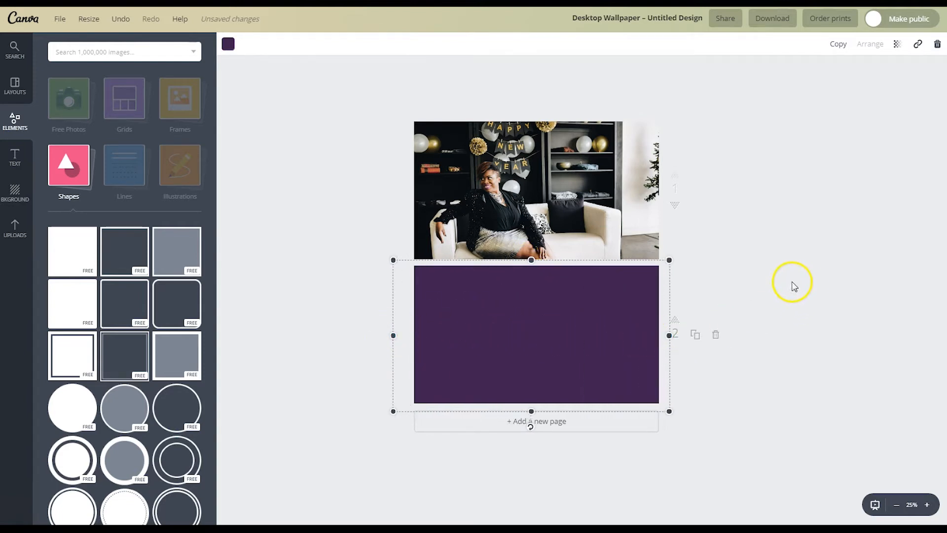
# Step: Set the purple rectangle's transparency to 80 so the photo shows through
pyautogui.click(897, 44)
pyautogui.moveTo(880, 75); pyautogui.dragTo(867, 75)
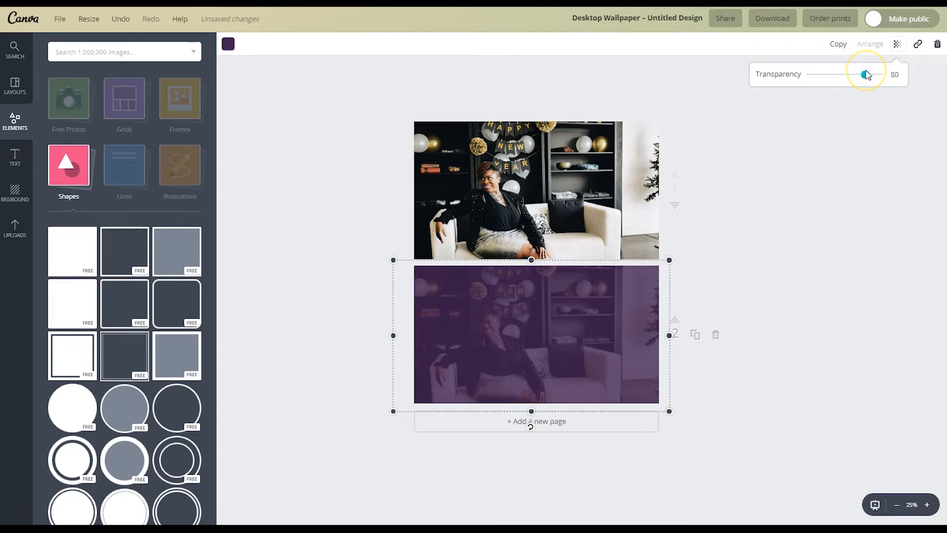
pyautogui.click(808, 274)
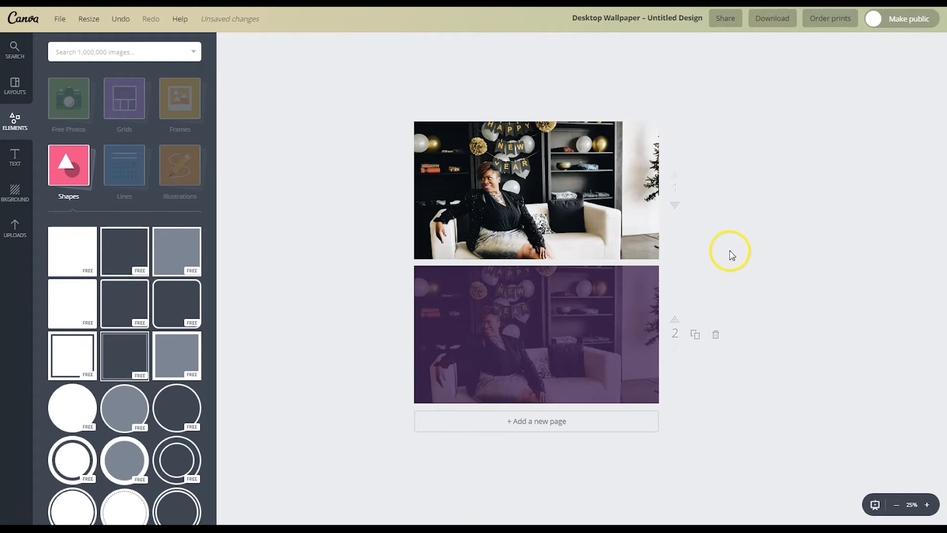
pyautogui.click(594, 326)
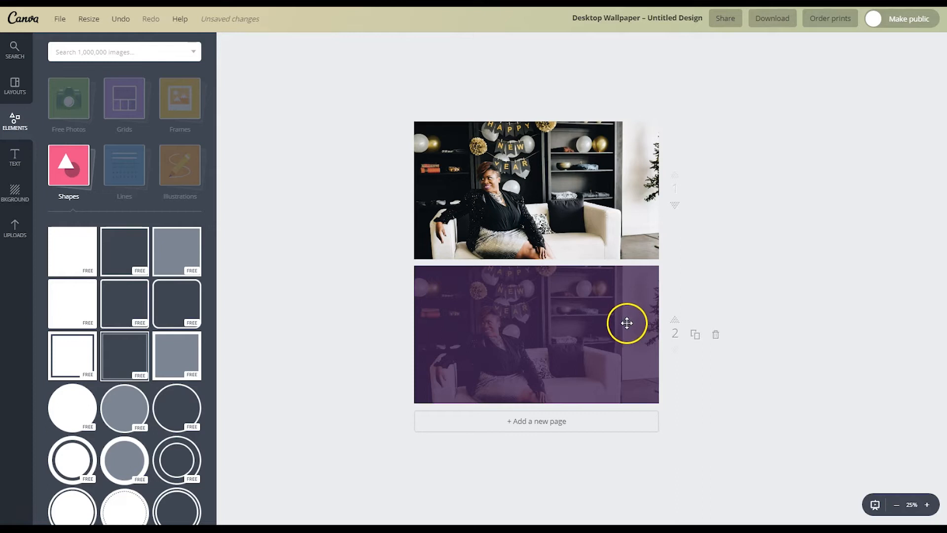
pyautogui.click(631, 20)
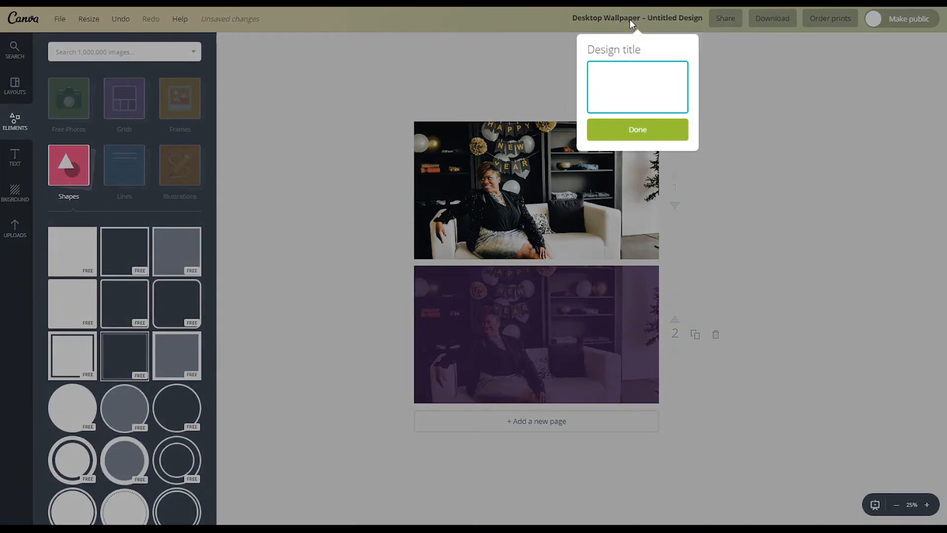
# Step: Rename the Canva design to 'EFE Header'
pyautogui.write('EFE Header')
pyautogui.click(656, 123)
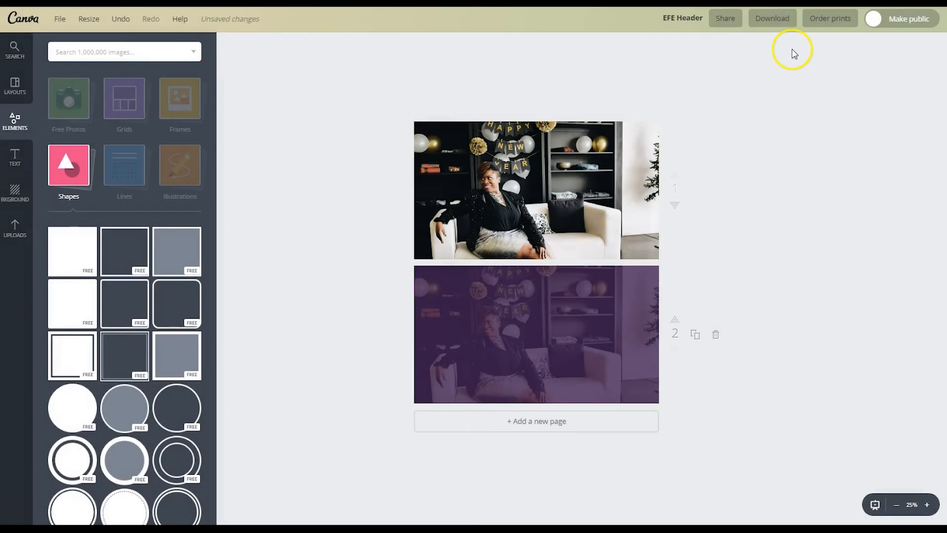
# Step: Download page 1 only as a PNG file, EFE Header.png
pyautogui.click(773, 20)
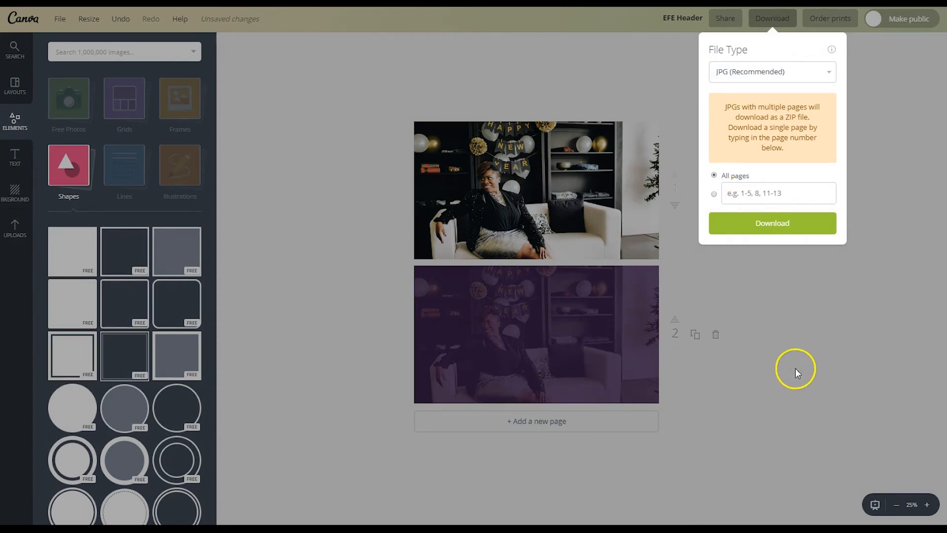
pyautogui.click(824, 78)
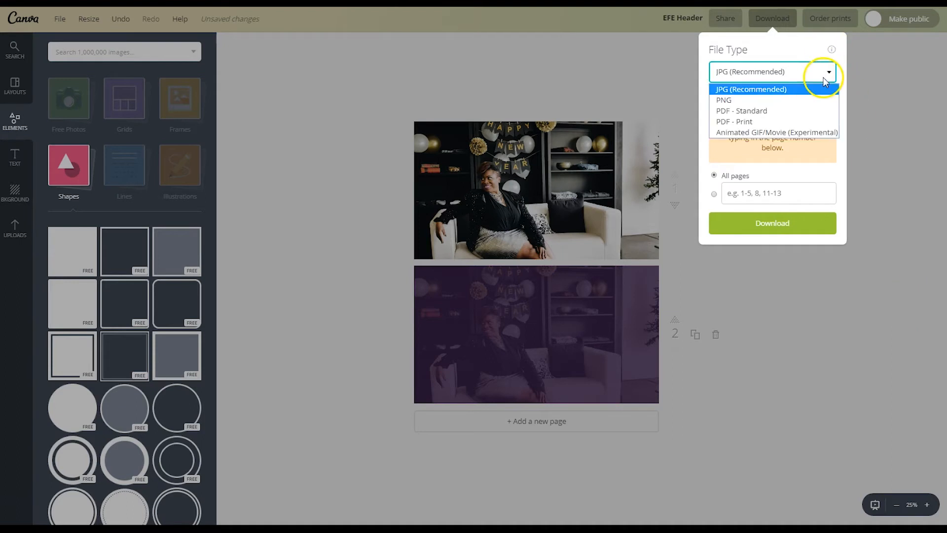
pyautogui.click(742, 100)
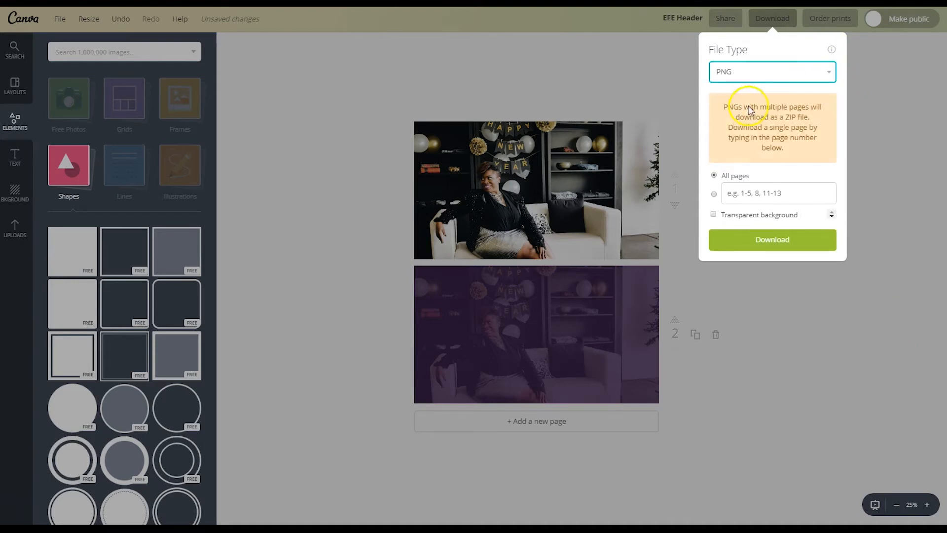
pyautogui.click(715, 194)
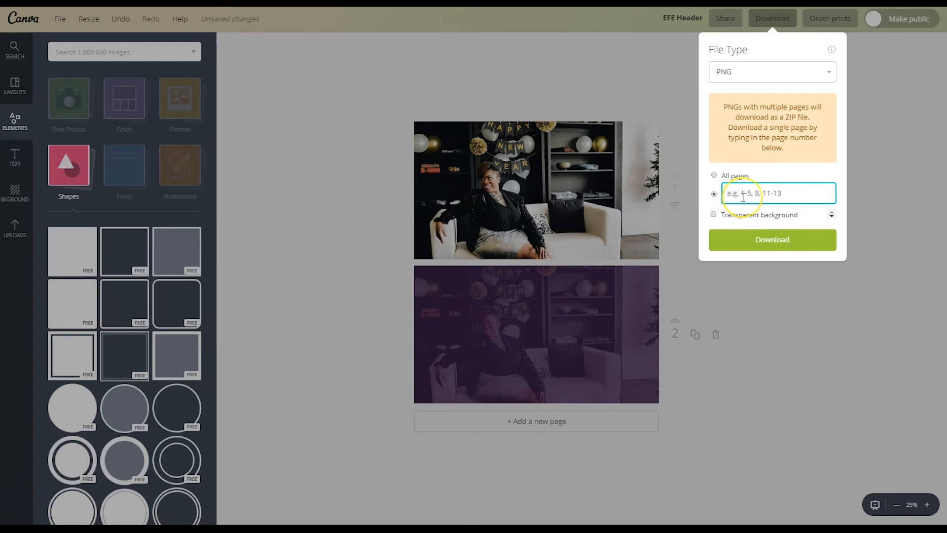
pyautogui.write('1')
pyautogui.click(738, 200)
pyautogui.click(674, 196)
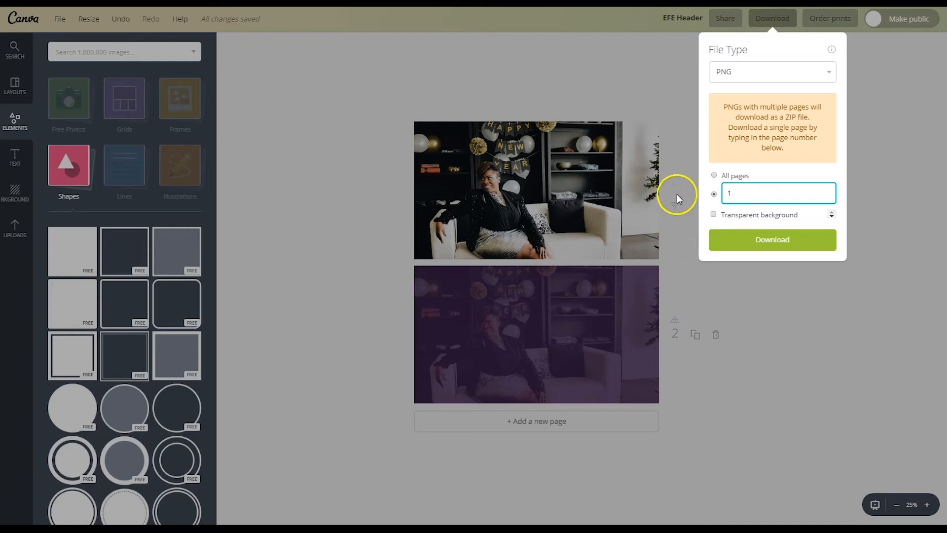
pyautogui.click(756, 241)
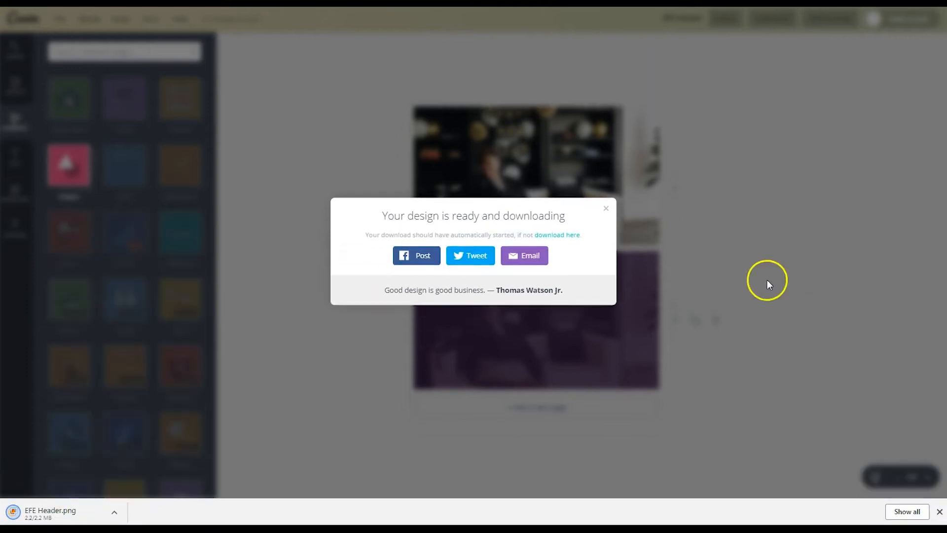
pyautogui.click(607, 208)
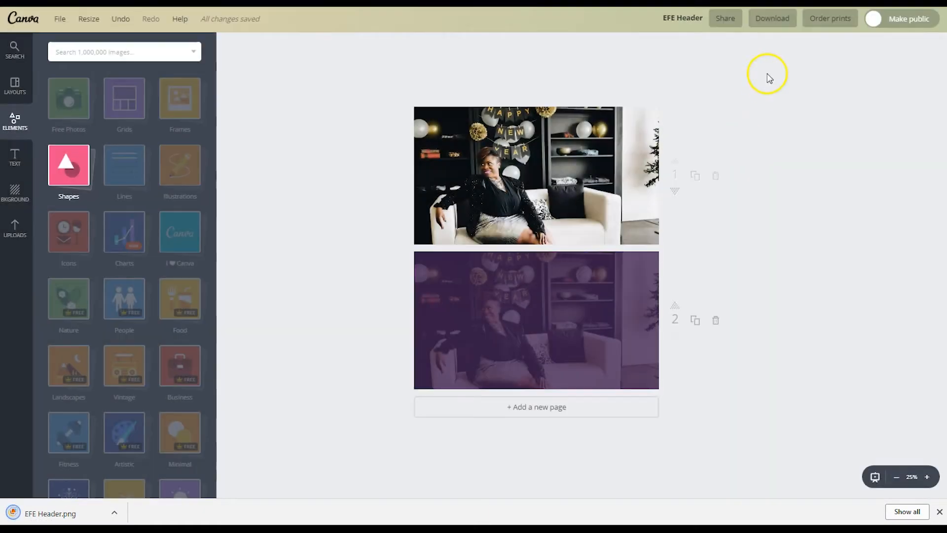
# Step: Download page 2 only as a PNG, saved as EFE Header (1).png
pyautogui.click(759, 26)
pyautogui.click(738, 73)
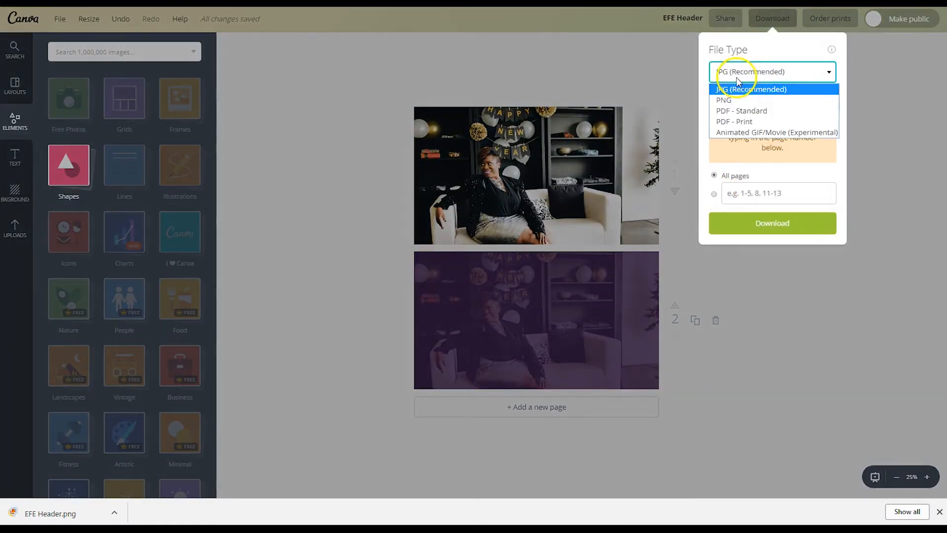
pyautogui.click(726, 100)
pyautogui.click(716, 195)
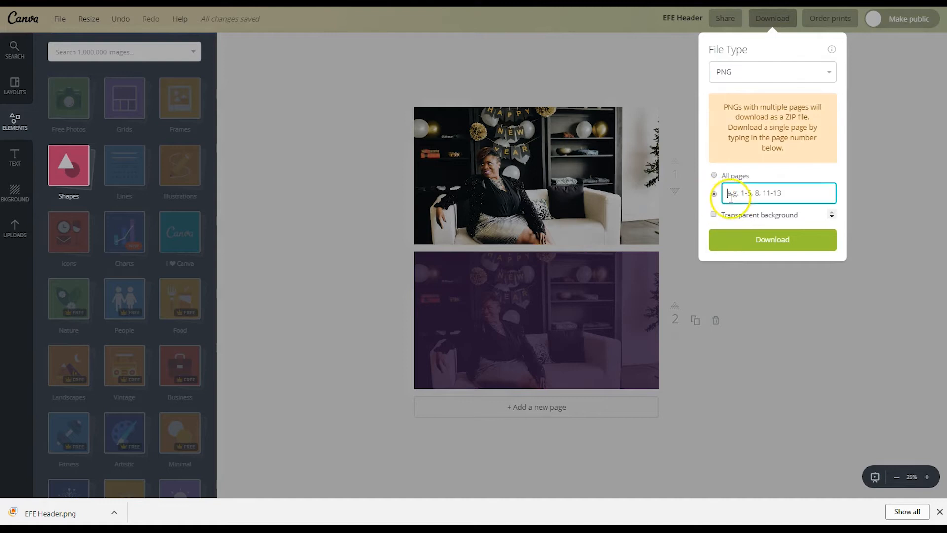
pyautogui.write('2')
pyautogui.click(738, 239)
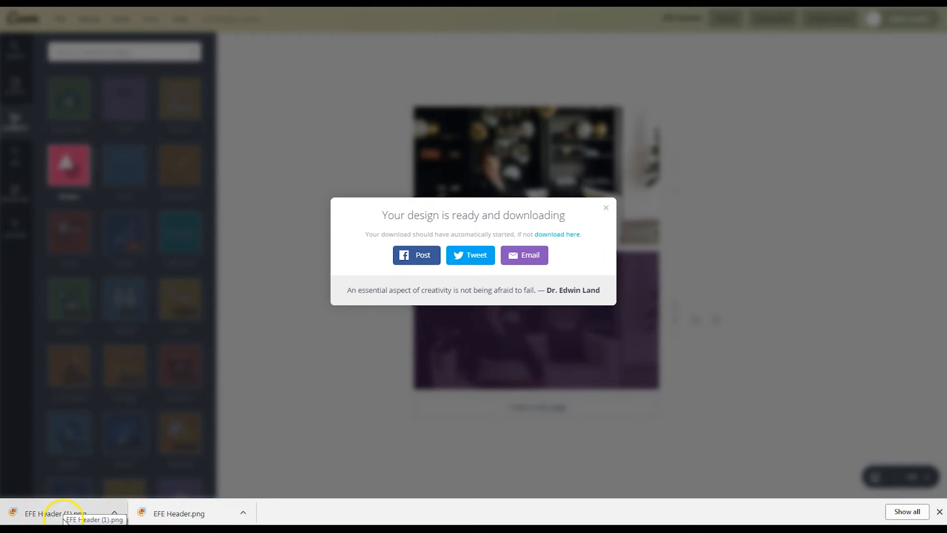
pyautogui.click(607, 210)
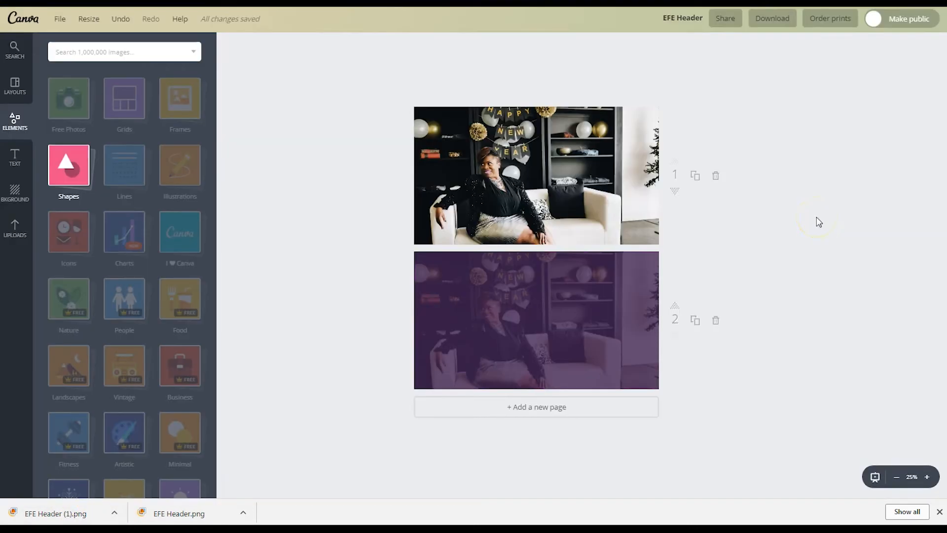
# Step: Open the homepage banner image settings in the Squarespace editor
pyautogui.click(143, 28)
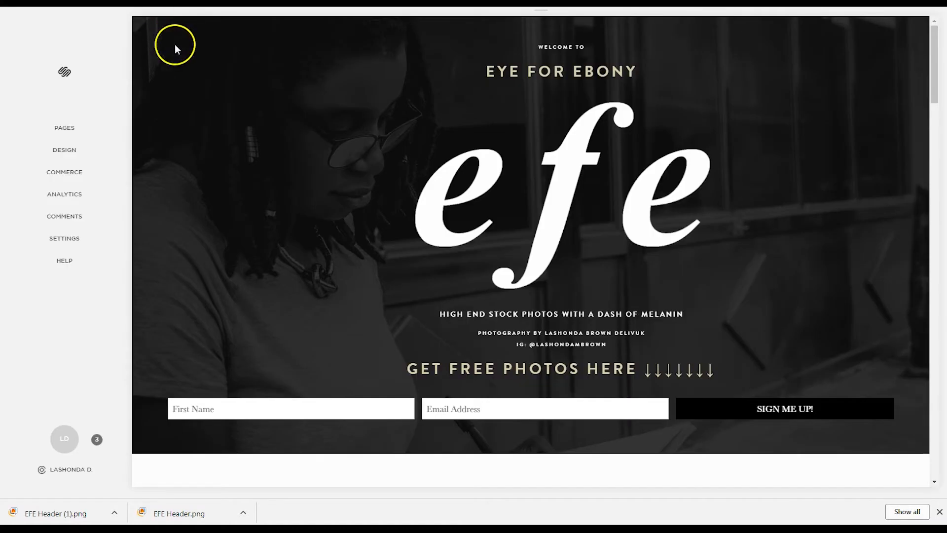
pyautogui.moveTo(187, 69)
pyautogui.click(238, 33)
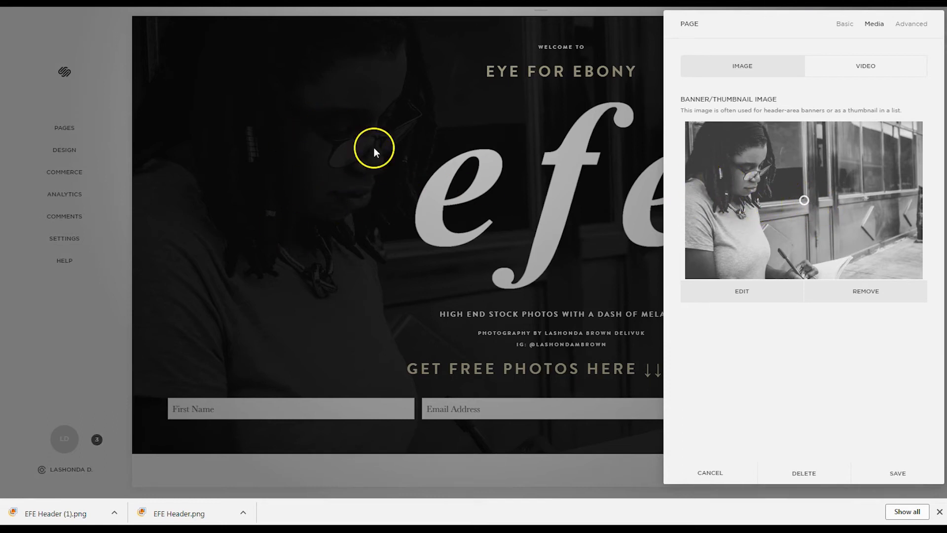
# Step: Swap the black-and-white banner for Desktop's EFE Header.png, adjust its focal point, and save
pyautogui.click(868, 291)
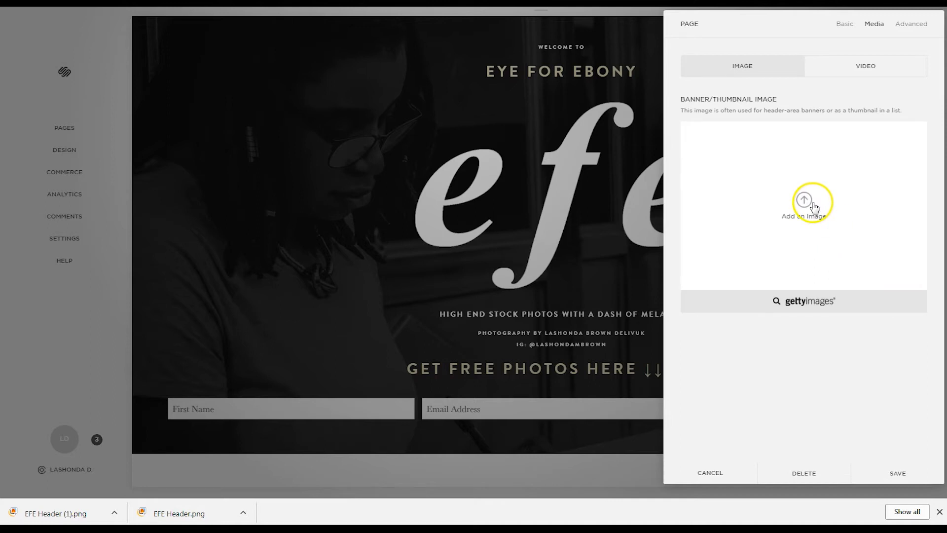
pyautogui.click(813, 207)
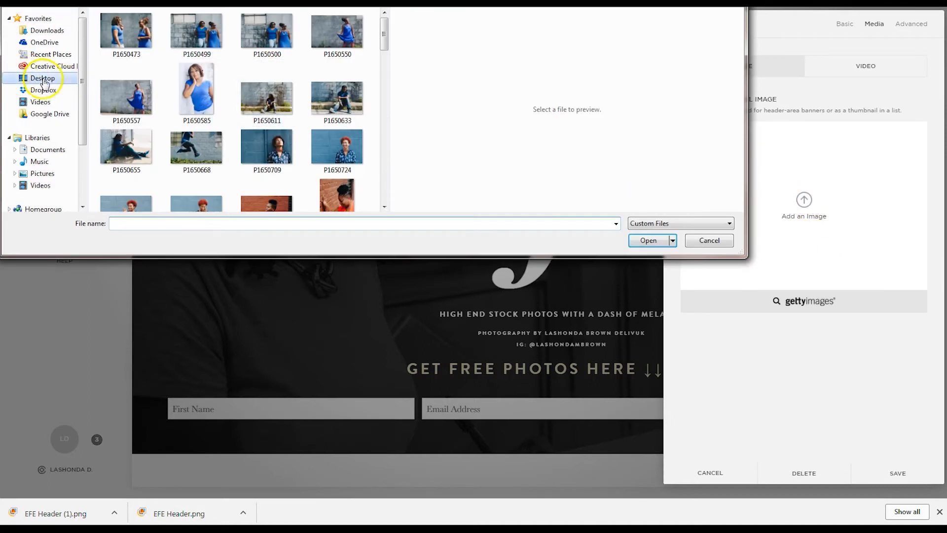
pyautogui.click(44, 78)
pyautogui.click(132, 222)
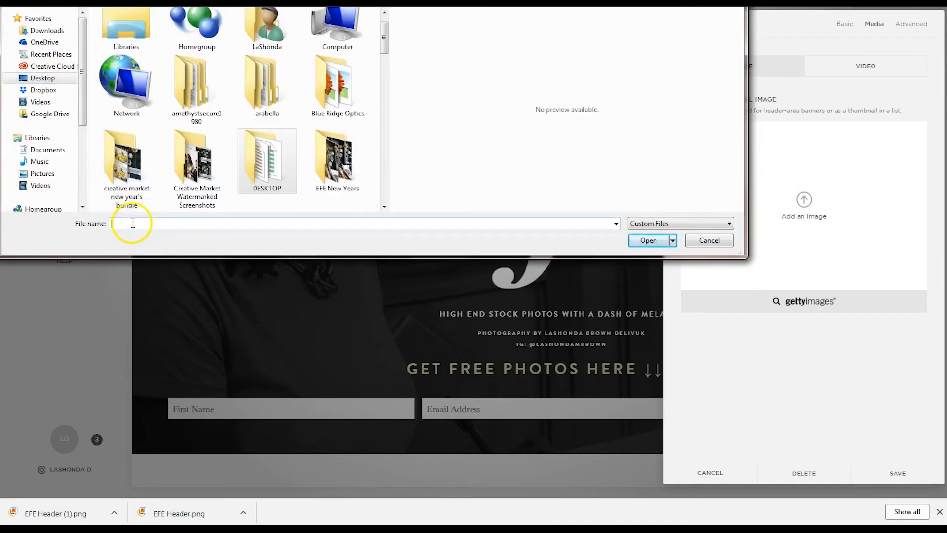
pyautogui.write('EFE He')
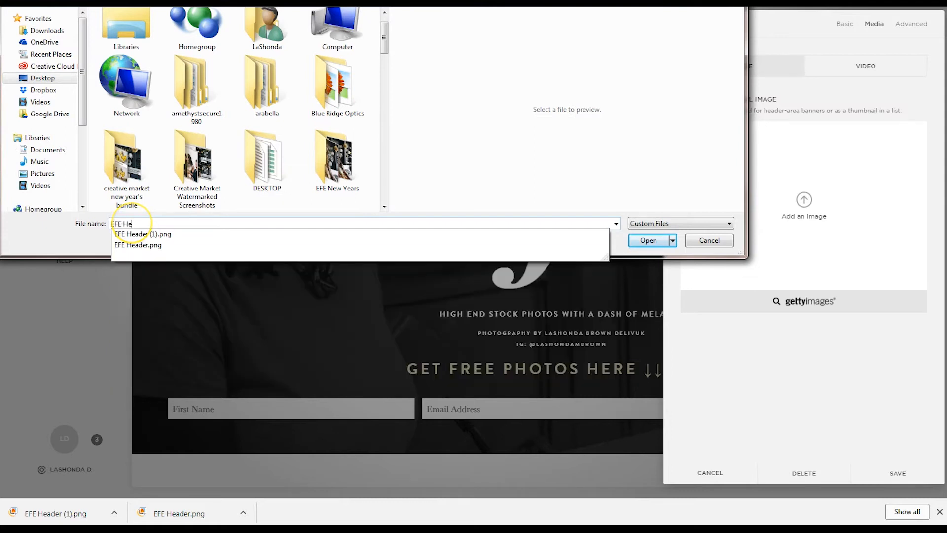
pyautogui.press('Down')
pyautogui.press('Down')
pyautogui.press('Return')
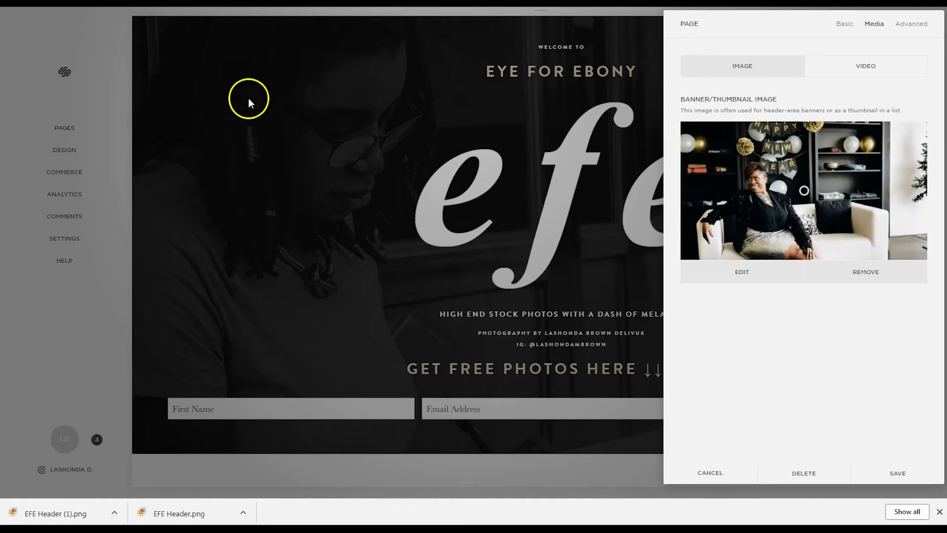
pyautogui.moveTo(805, 191); pyautogui.dragTo(829, 189)
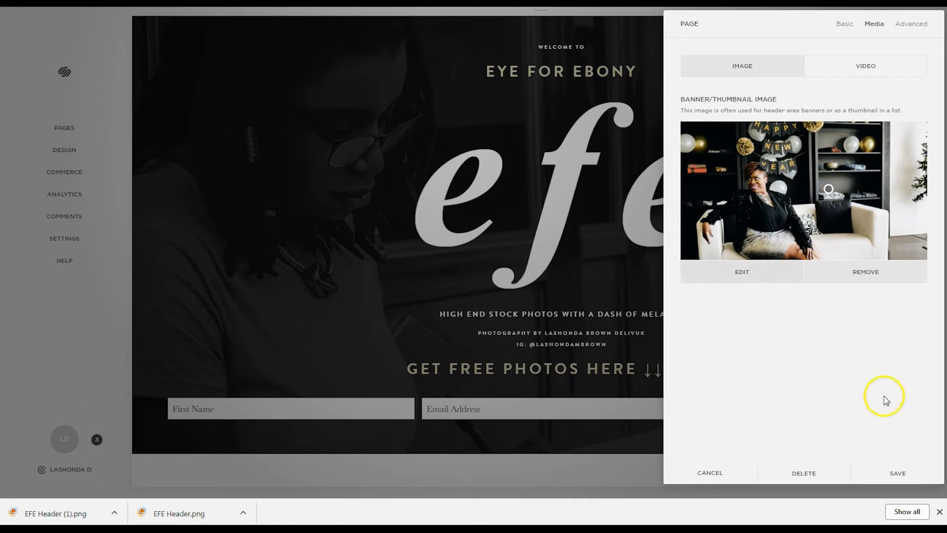
pyautogui.click(906, 477)
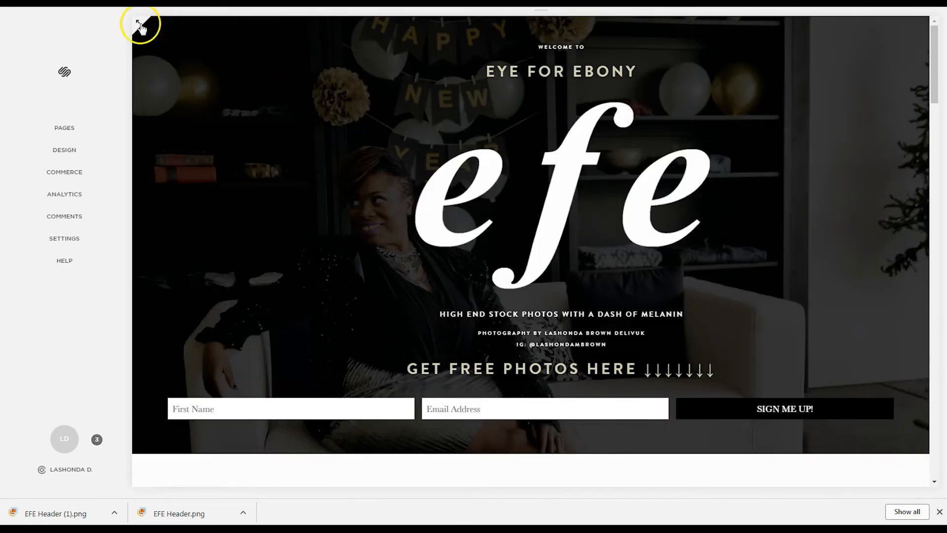
pyautogui.click(139, 23)
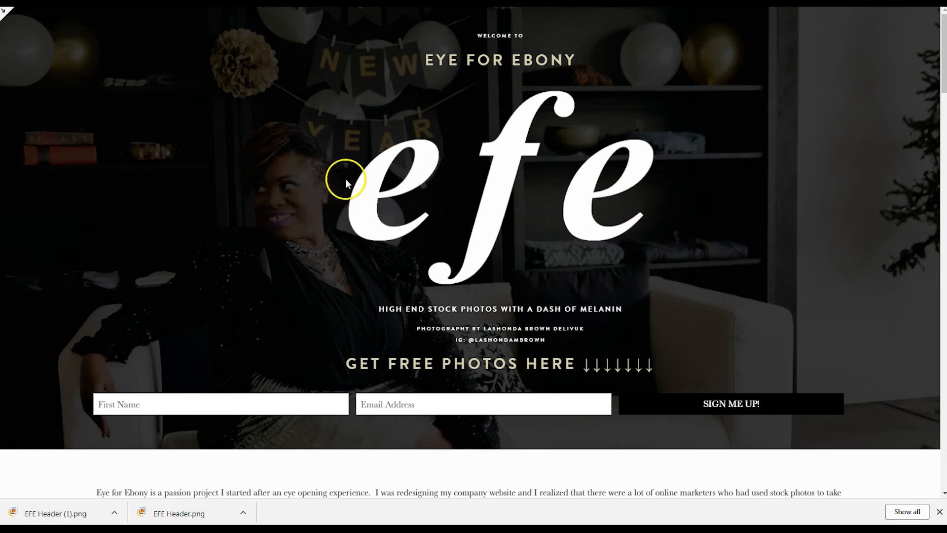
pyautogui.click(5, 10)
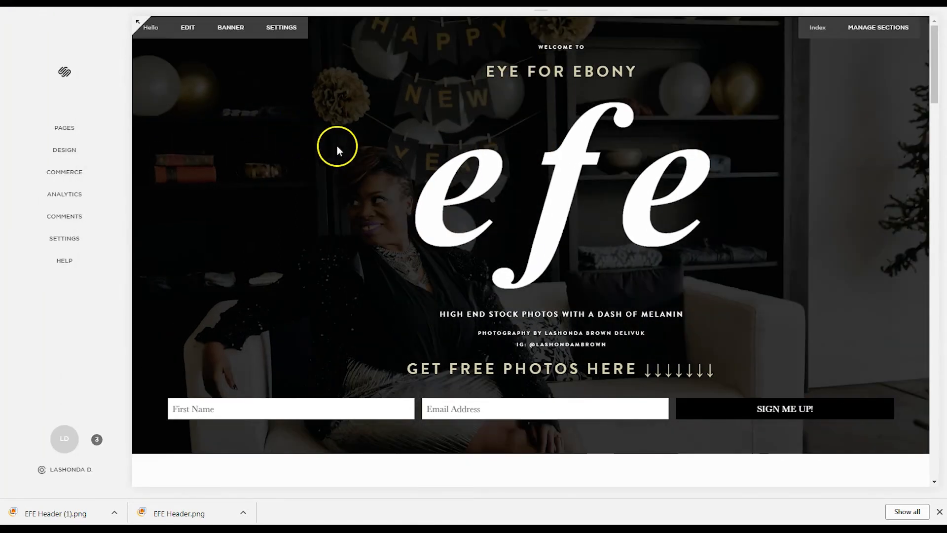
pyautogui.click(234, 29)
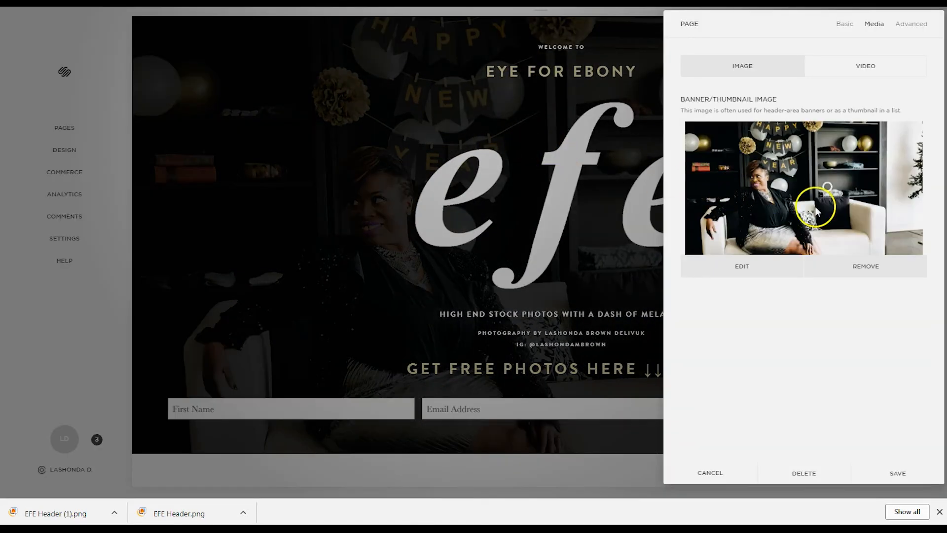
pyautogui.moveTo(827, 186)
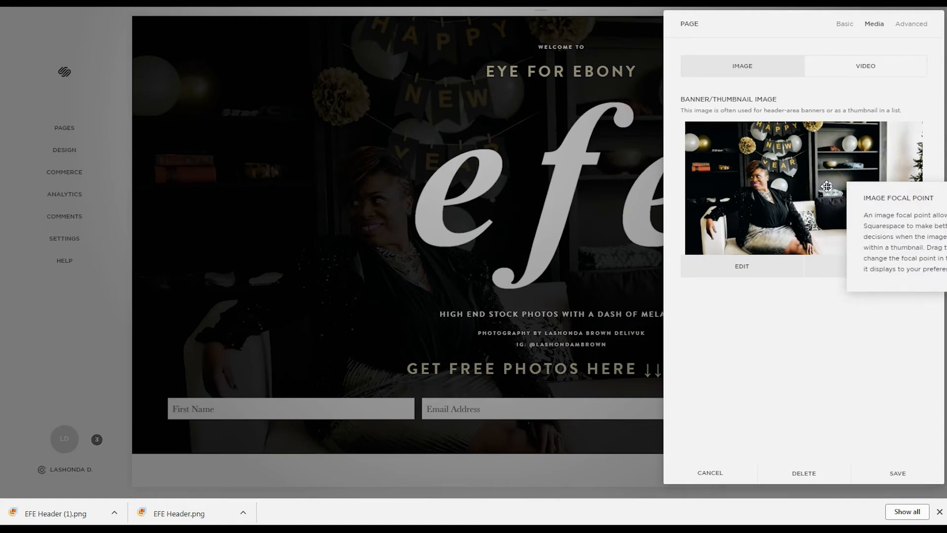
pyautogui.moveTo(827, 186); pyautogui.dragTo(864, 184)
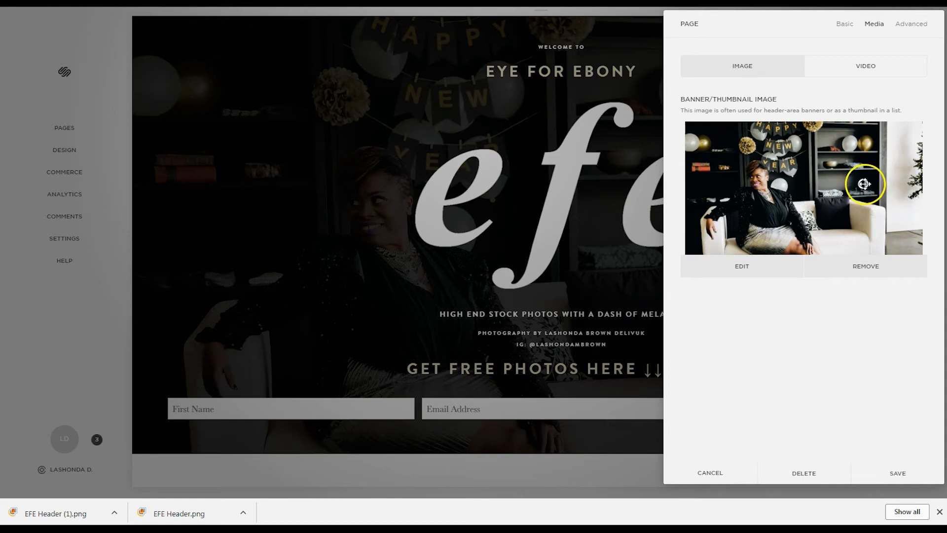
pyautogui.click(904, 474)
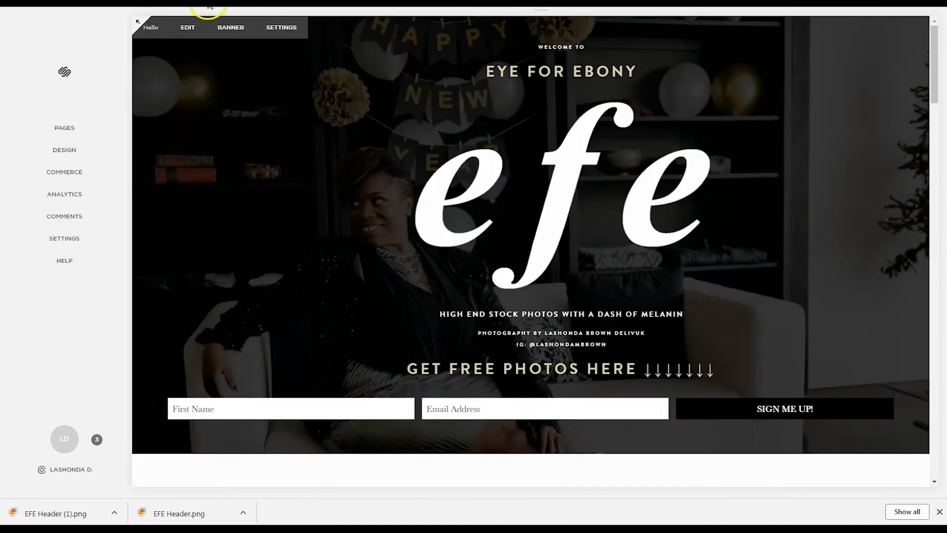
pyautogui.click(139, 22)
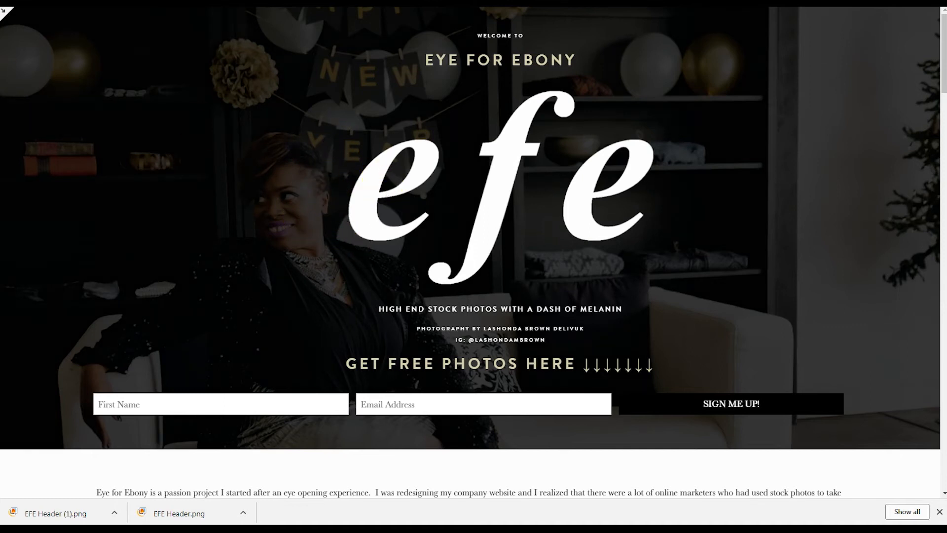
pyautogui.click(7, 11)
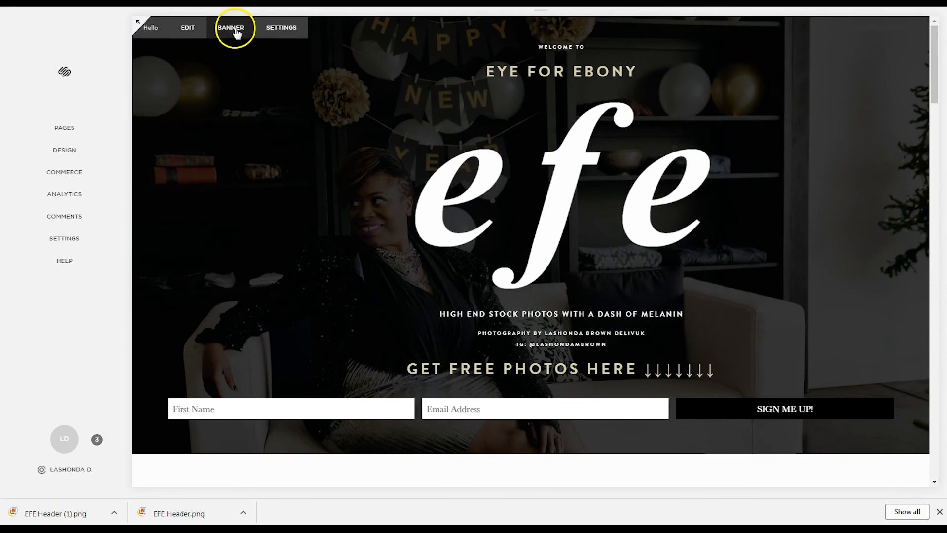
# Step: Replace the banner with EFE Header (1).png, move its focal point right, and save
pyautogui.click(235, 33)
pyautogui.click(860, 276)
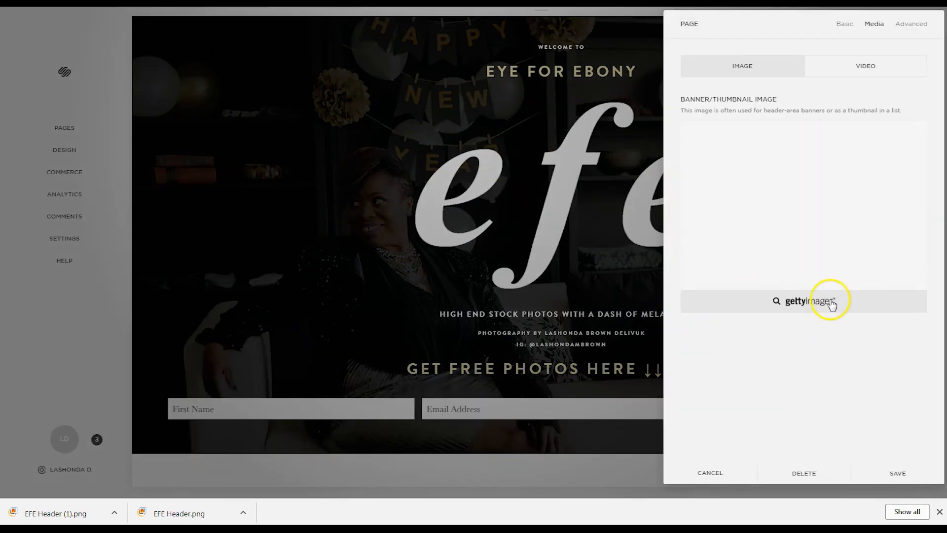
pyautogui.click(804, 208)
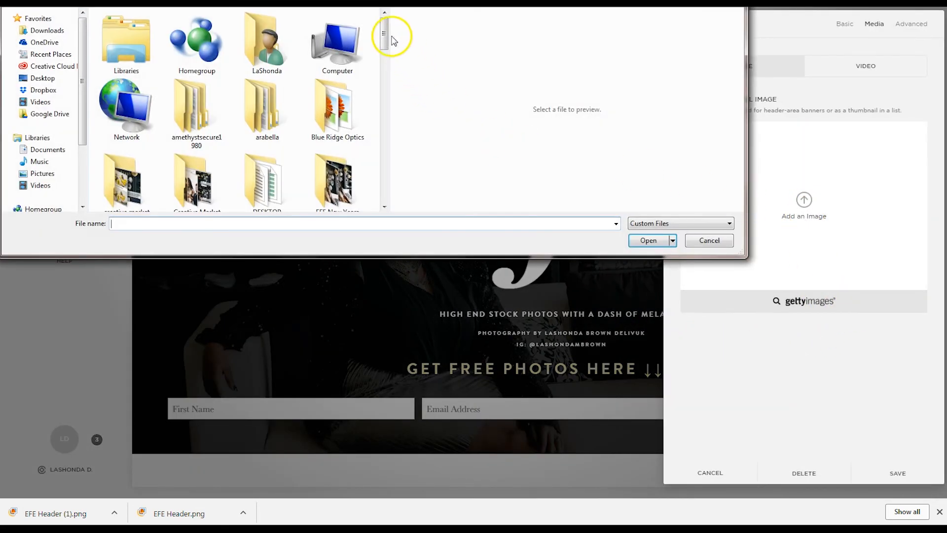
pyautogui.write('EFE ')
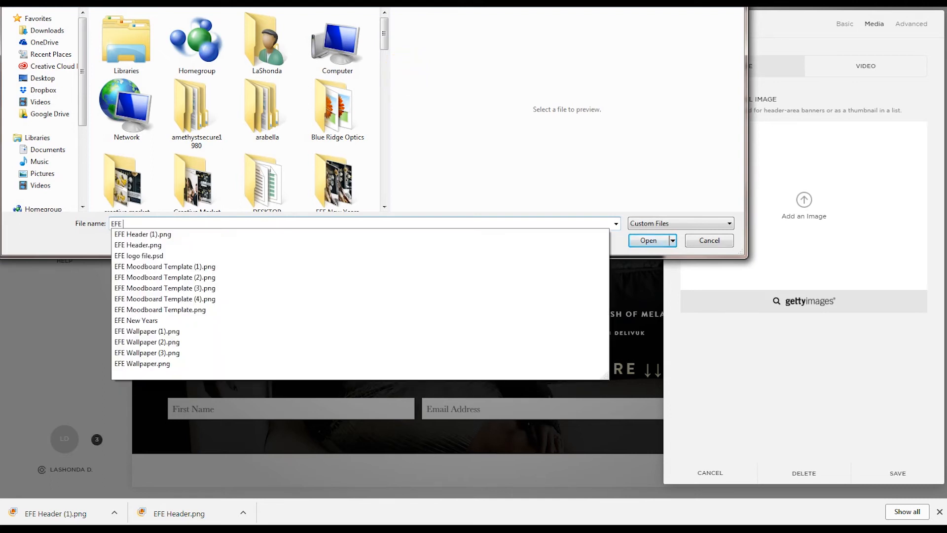
pyautogui.write('H')
pyautogui.press('Down')
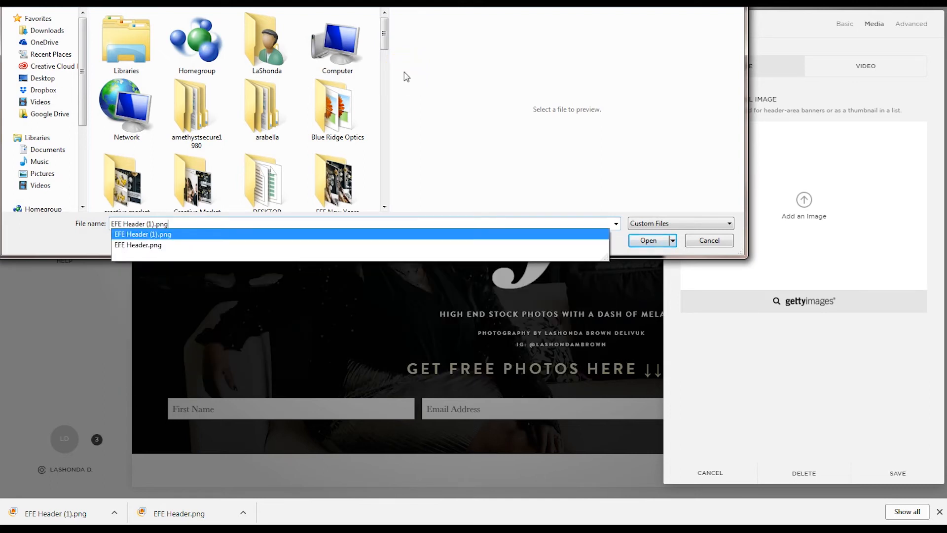
pyautogui.press('Return')
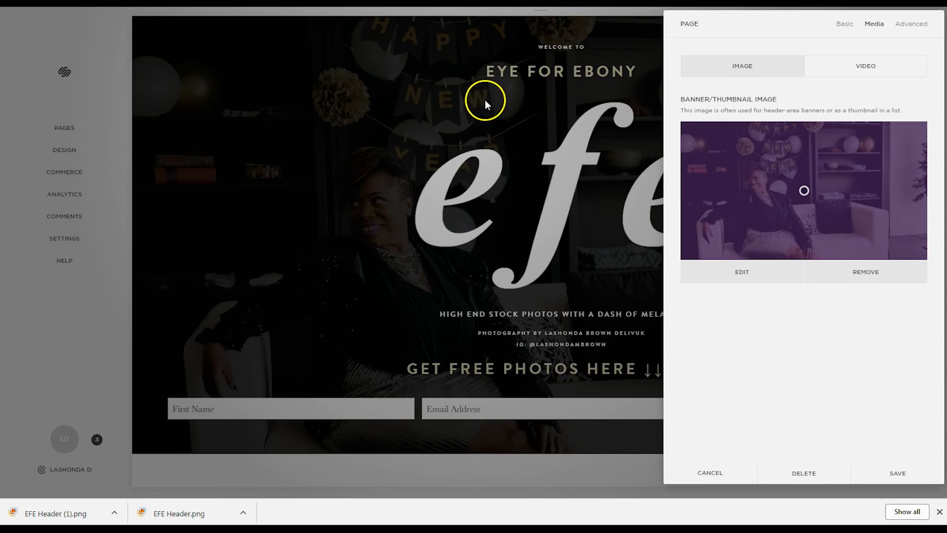
pyautogui.moveTo(807, 194); pyautogui.dragTo(894, 193)
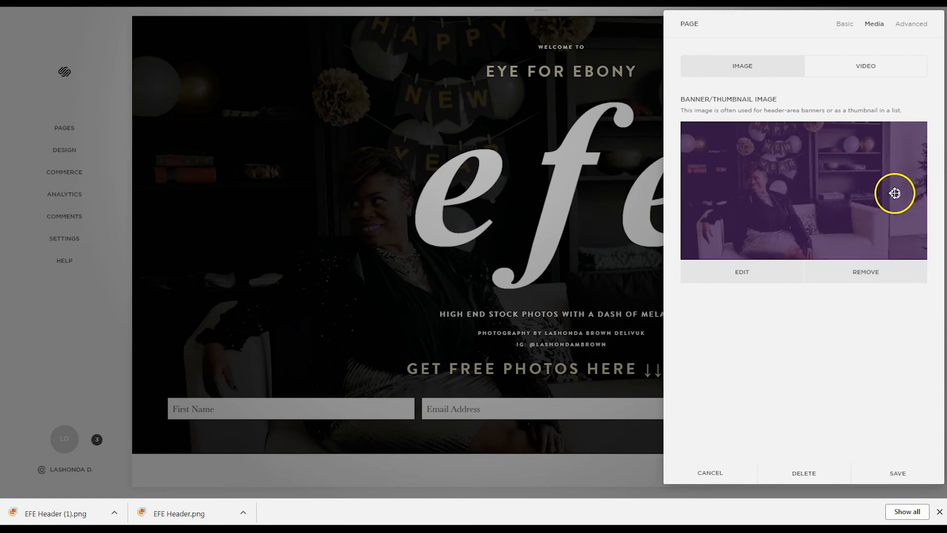
pyautogui.click(899, 473)
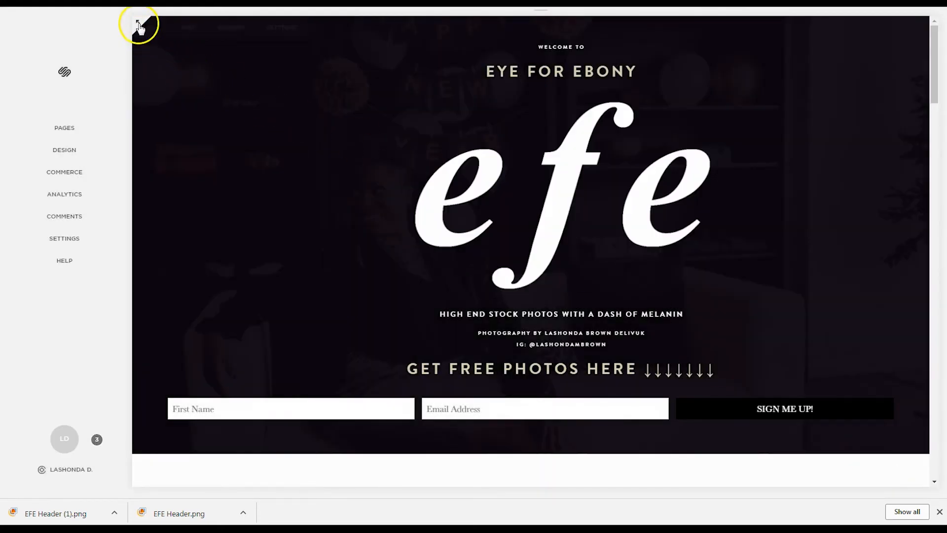
# Step: Preview the homepage full-width to check the purple-tinted banner
pyautogui.click(137, 21)
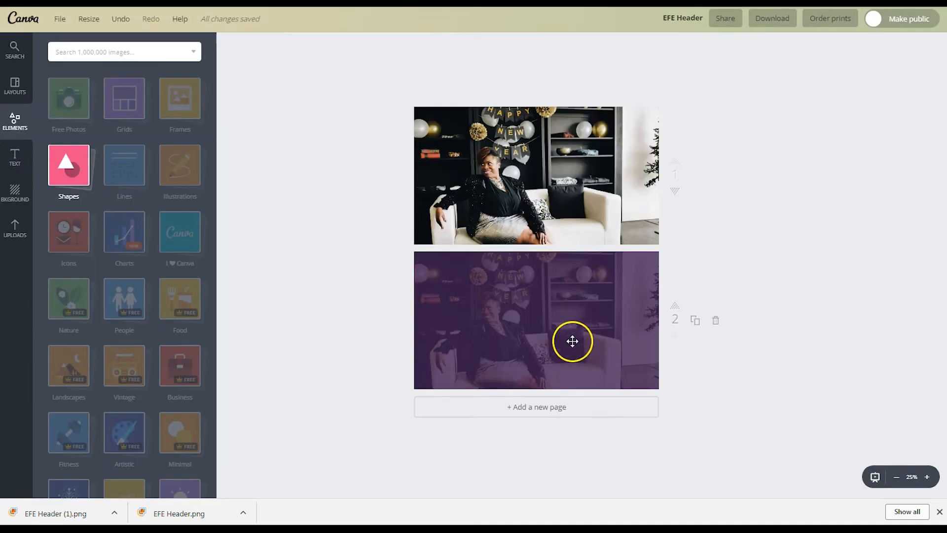
# Step: Test different transparency values on page 2's purple overlay, settling back at 80
pyautogui.click(568, 343)
pyautogui.click(897, 43)
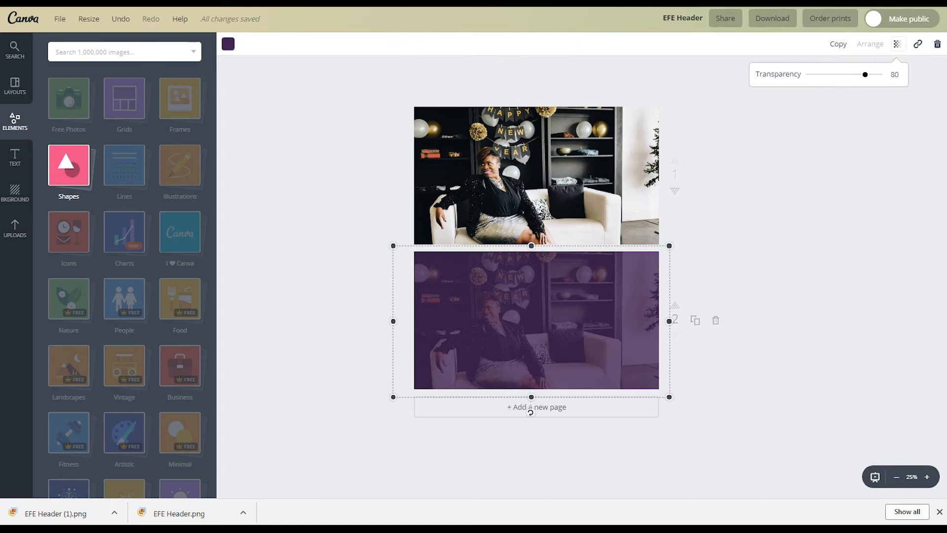
pyautogui.hotkey('ctrl', 'Tab')
pyautogui.hotkey('ctrl', 'shift', 'Tab')
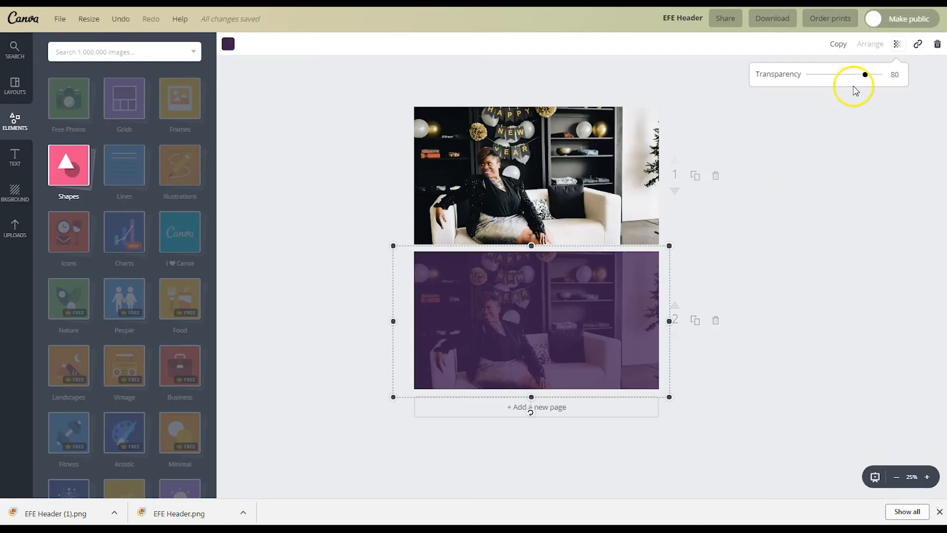
pyautogui.moveTo(861, 74)
pyautogui.mouseDown()
pyautogui.moveTo(820, 75)
pyautogui.moveTo(870, 77)
pyautogui.mouseUp()
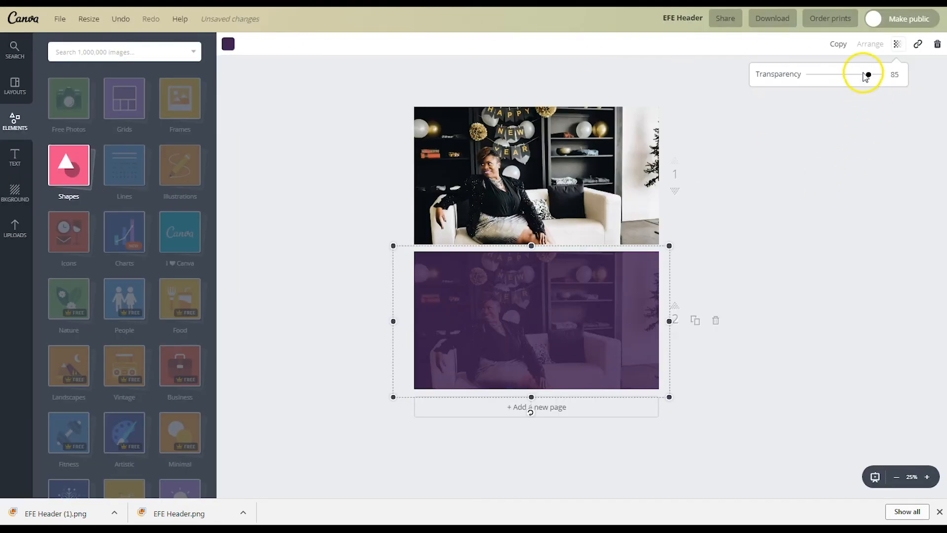
pyautogui.moveTo(872, 78)
pyautogui.mouseDown()
pyautogui.moveTo(879, 78)
pyautogui.moveTo(808, 78)
pyautogui.moveTo(868, 86)
pyautogui.mouseUp()
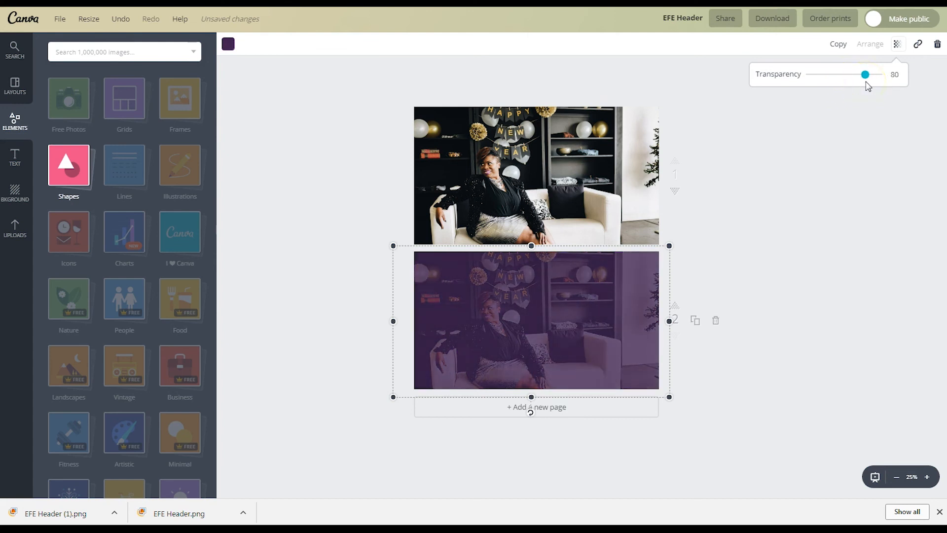
pyautogui.click(854, 163)
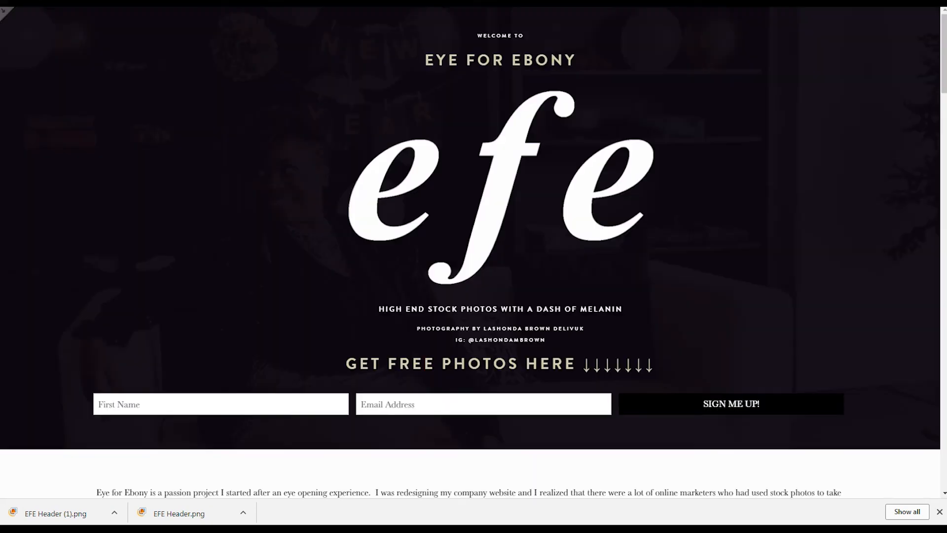
# Step: Swap the purple-tinted banner back to the untinted EFE Header.png and save
pyautogui.click(6, 11)
pyautogui.click(229, 29)
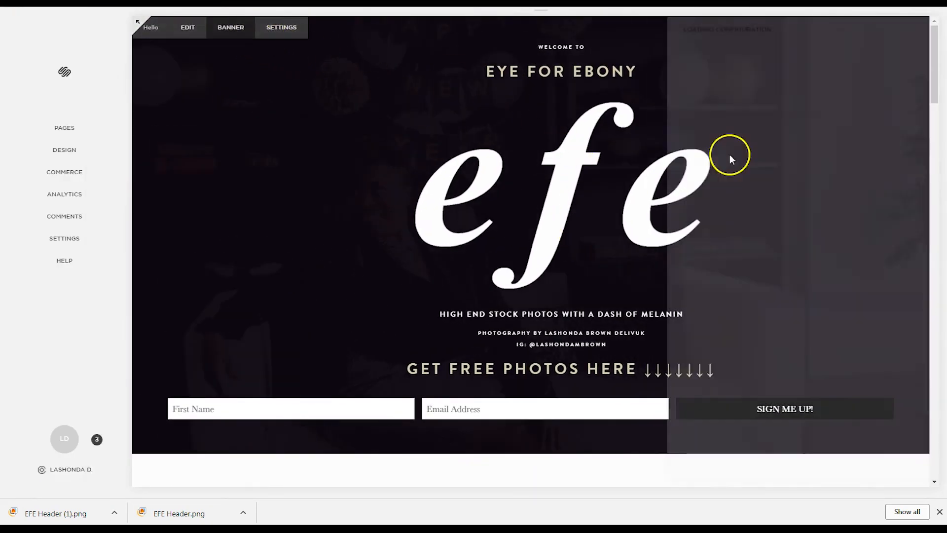
pyautogui.click(883, 266)
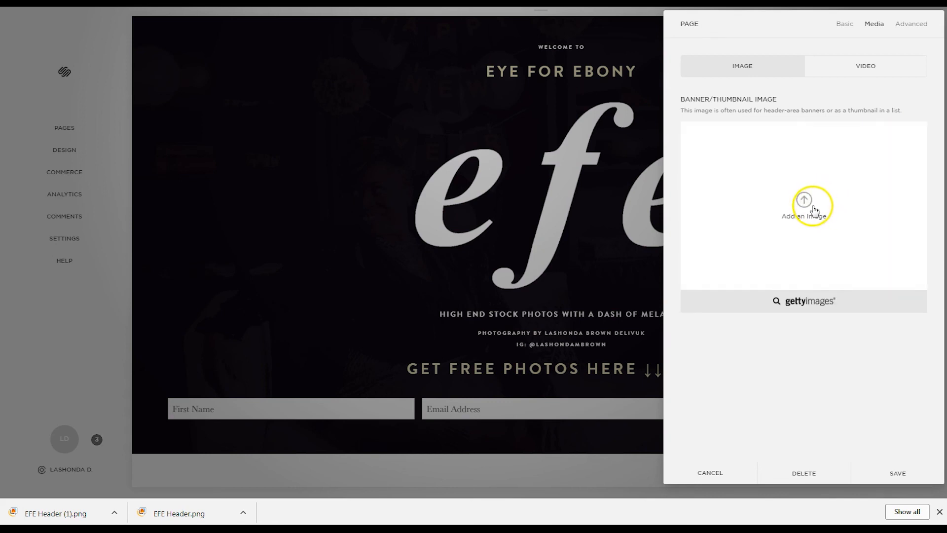
pyautogui.click(813, 211)
pyautogui.write('EFE')
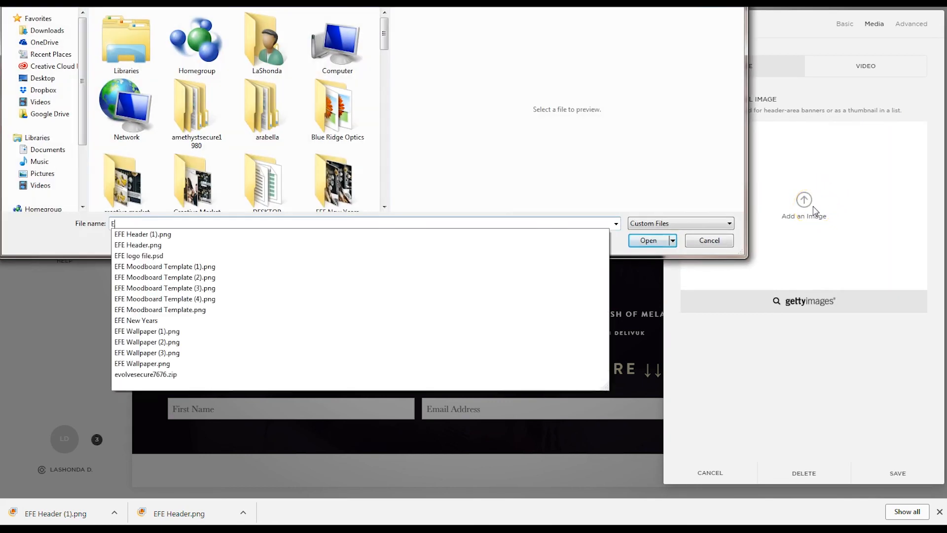
pyautogui.press('Down')
pyautogui.press('Down')
pyautogui.press('Return')
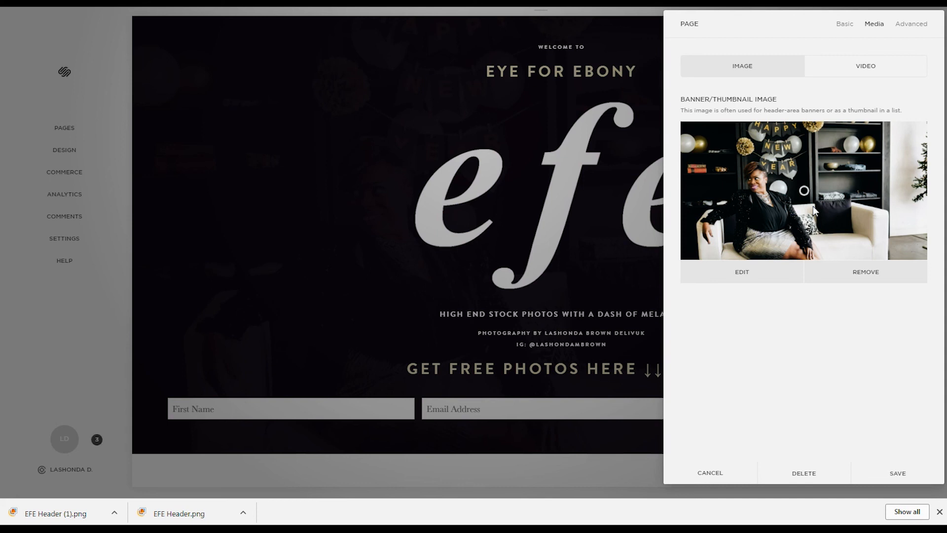
pyautogui.click(885, 476)
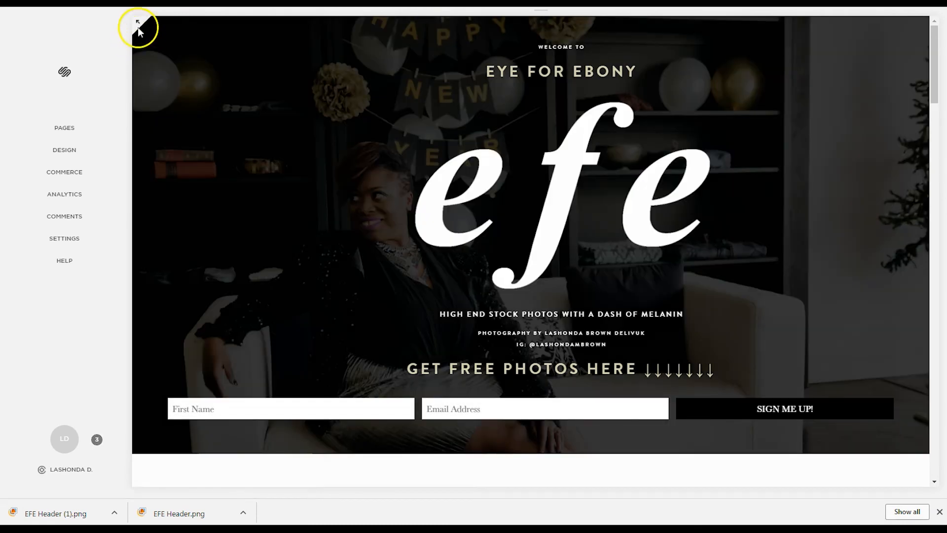
# Step: Preview the homepage full-width with the untinted New Year banner
pyautogui.click(138, 24)
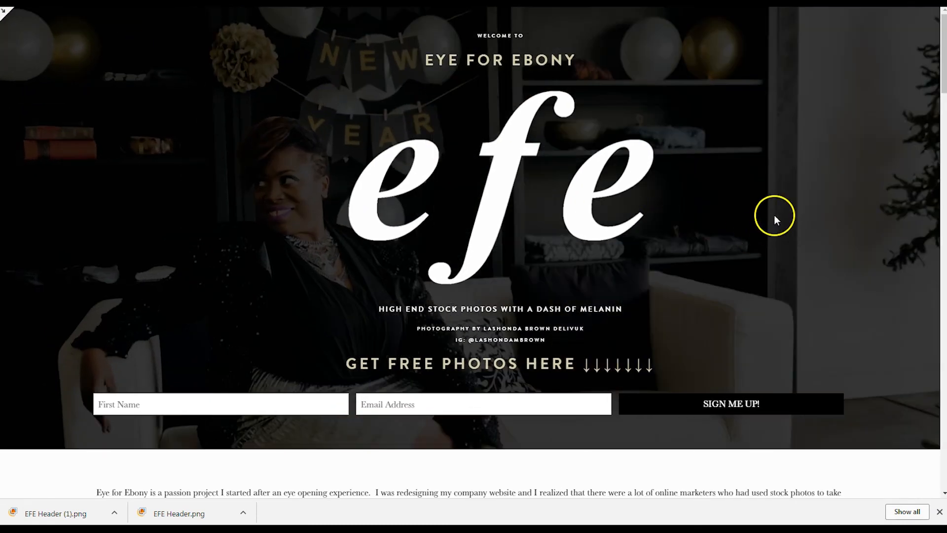